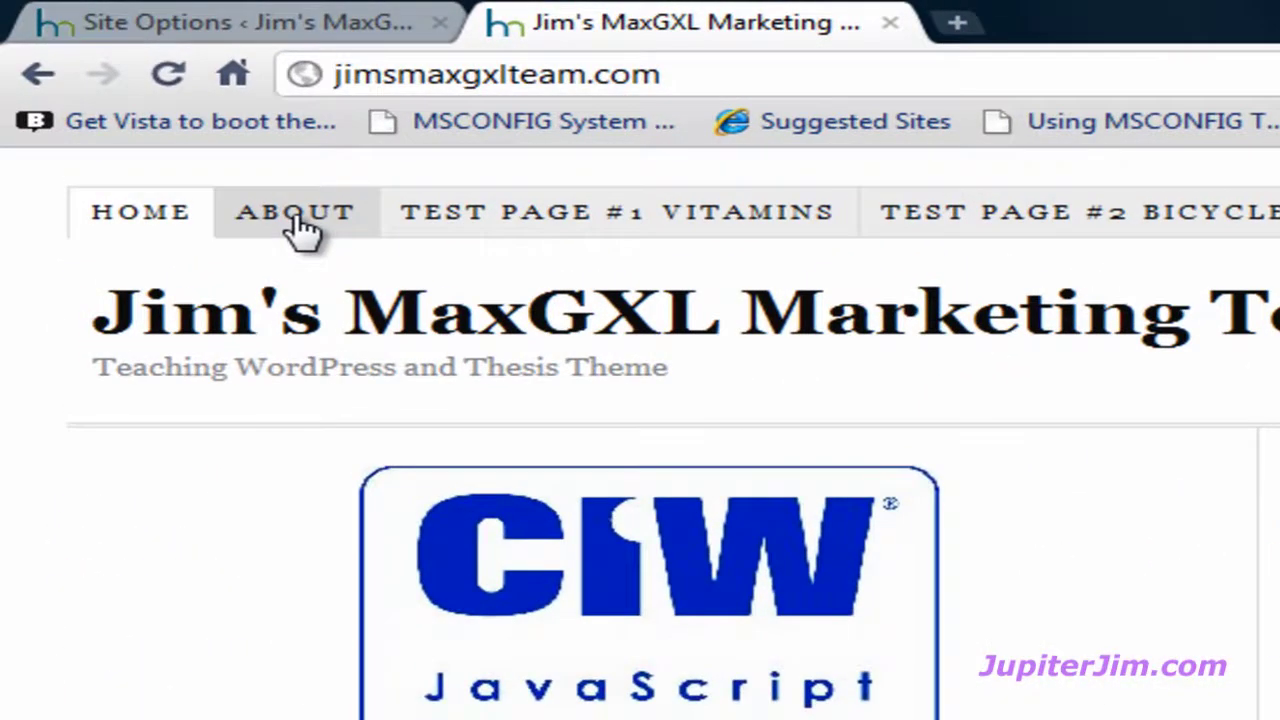
# Browse the site through its navigation menu: About, Test Page #1 Vitamins, Test Page #2 Bicycles, WordPress Videos, and About again
pyautogui.click(300, 226)
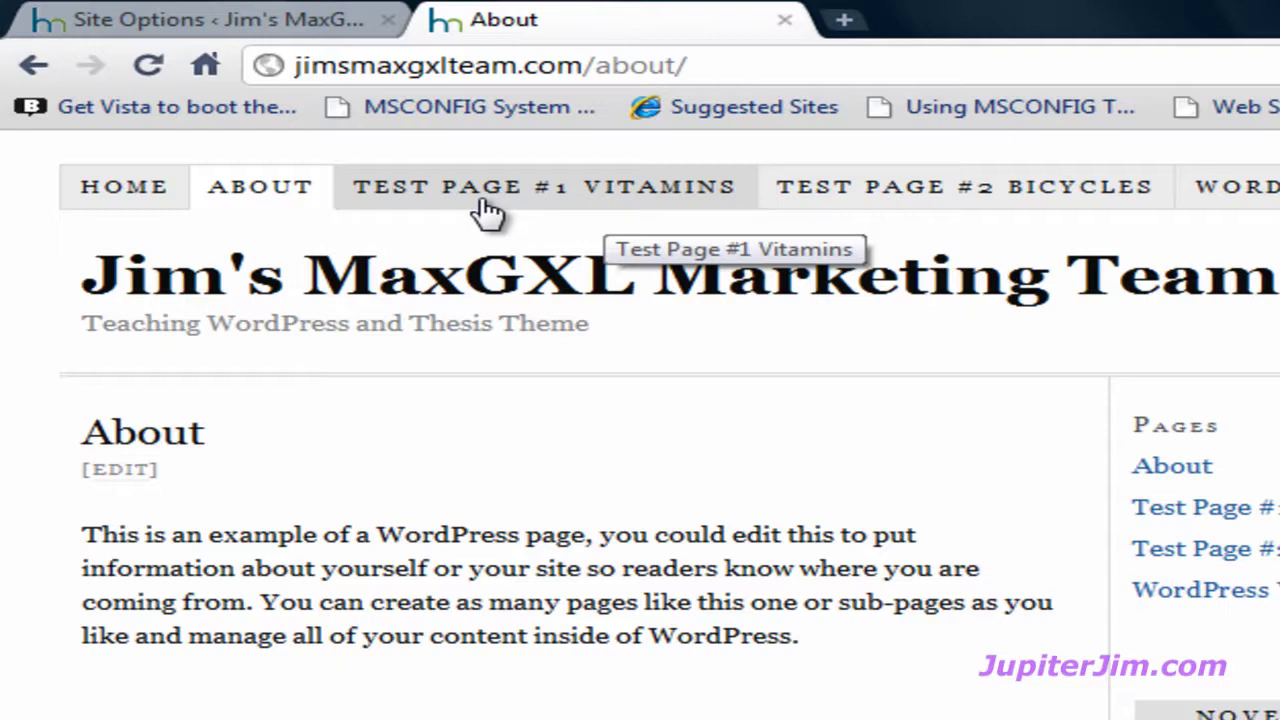
pyautogui.click(487, 212)
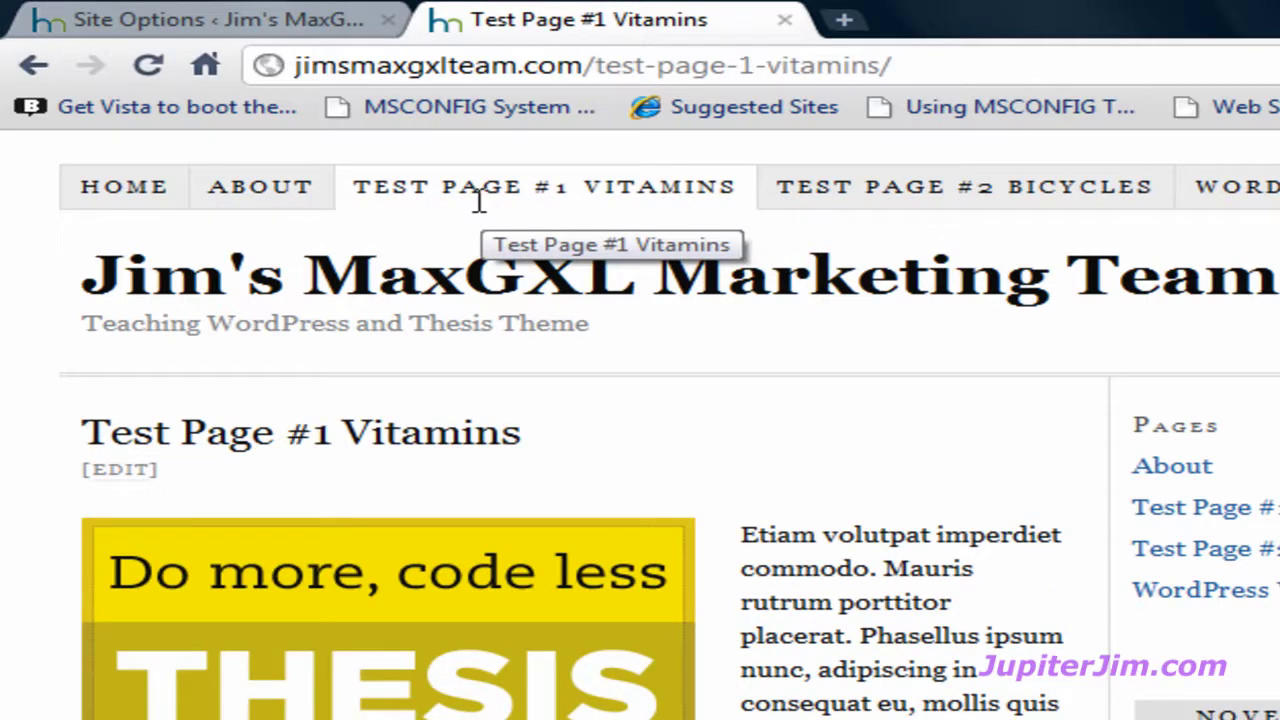
pyautogui.click(1015, 208)
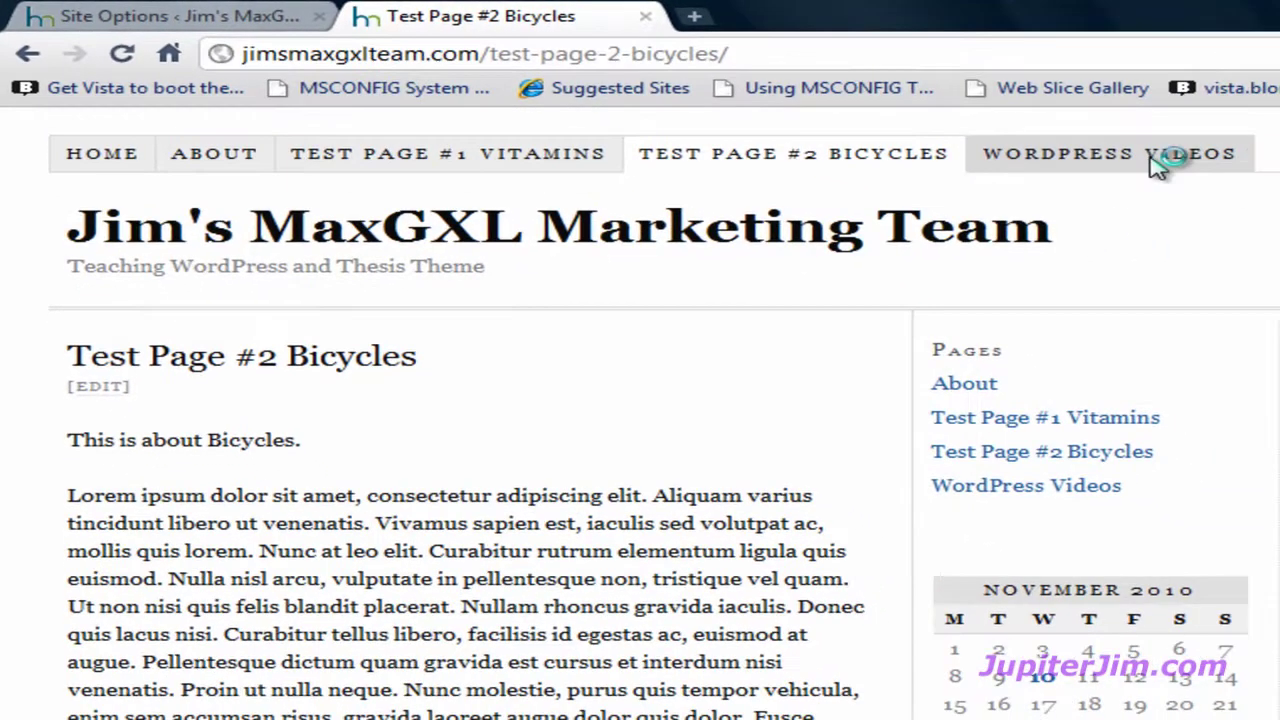
pyautogui.click(1157, 161)
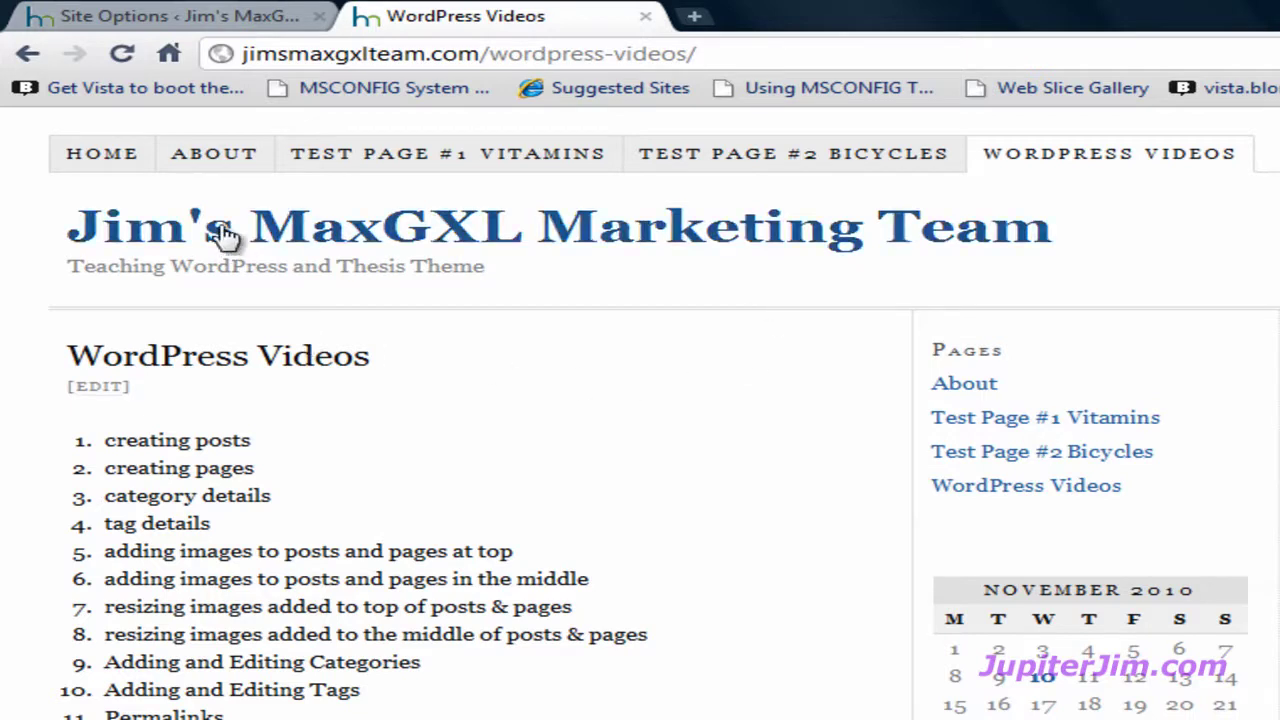
pyautogui.click(216, 163)
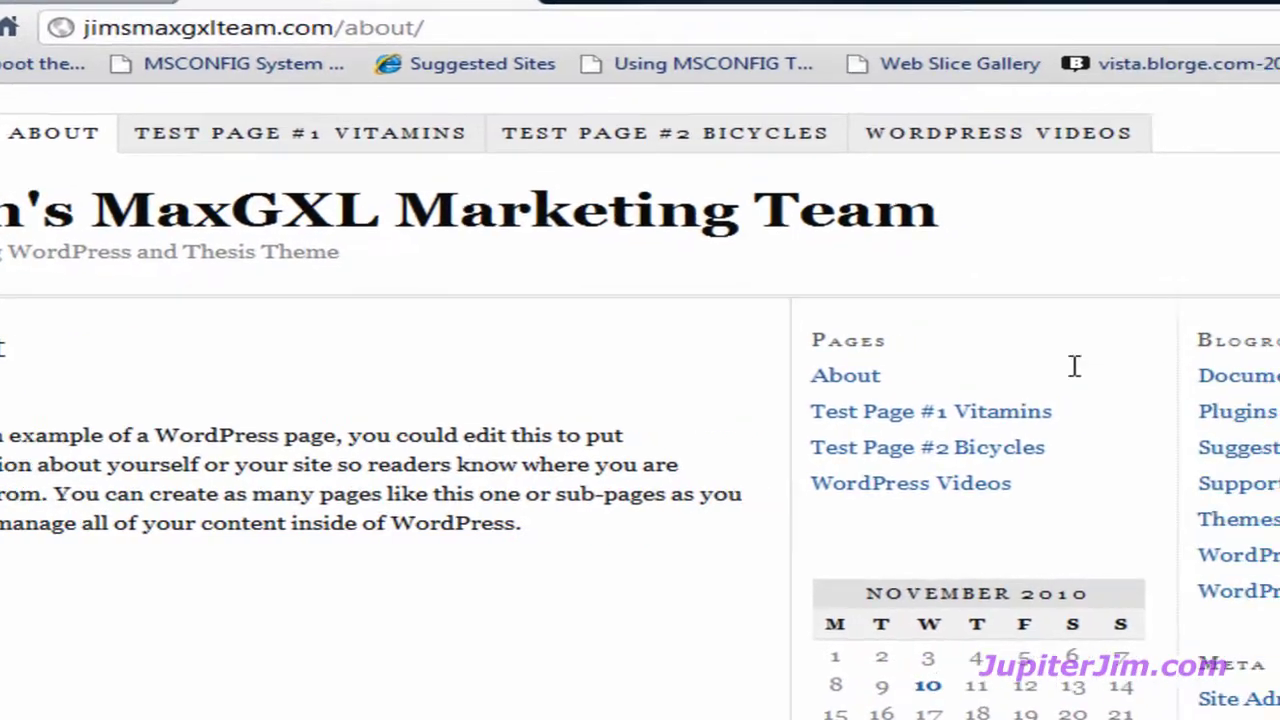
# Examine the sidebar's Pages list and open its About, Test Page #1 Vitamins and Test Page #2 Bicycles links
pyautogui.moveTo(1177, 378); pyautogui.dragTo(1223, 458)
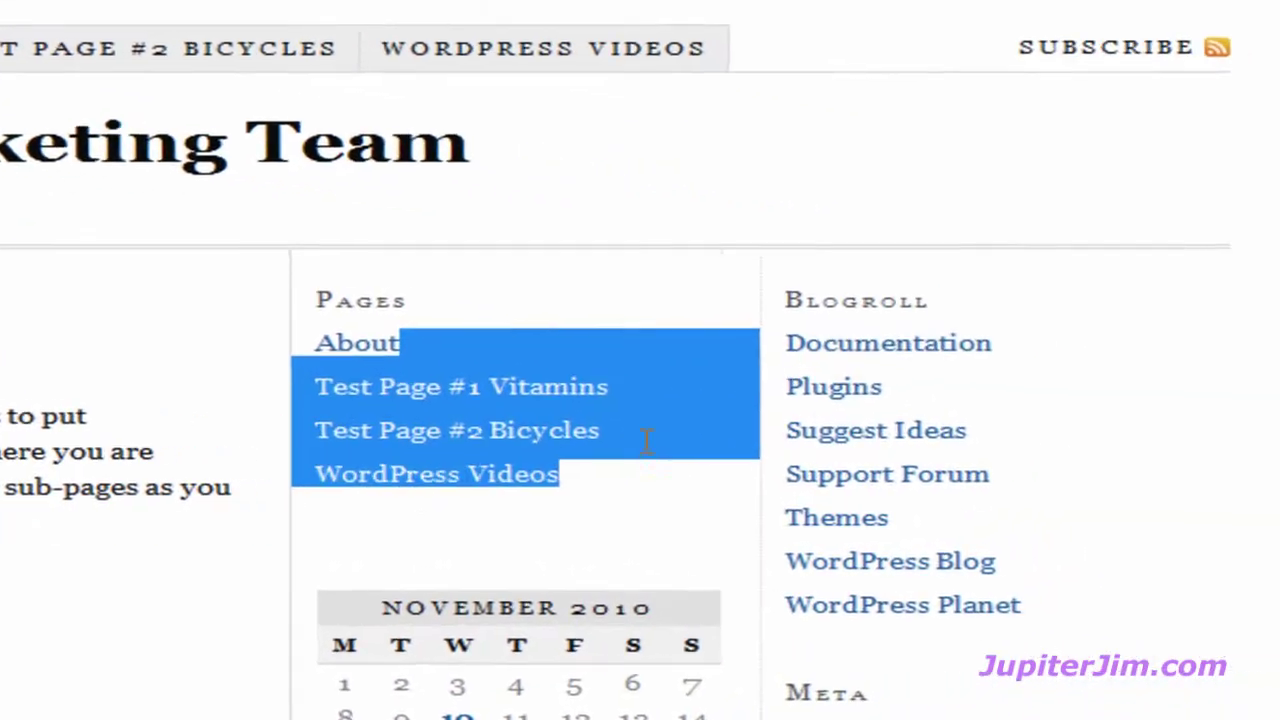
pyautogui.click(1198, 464)
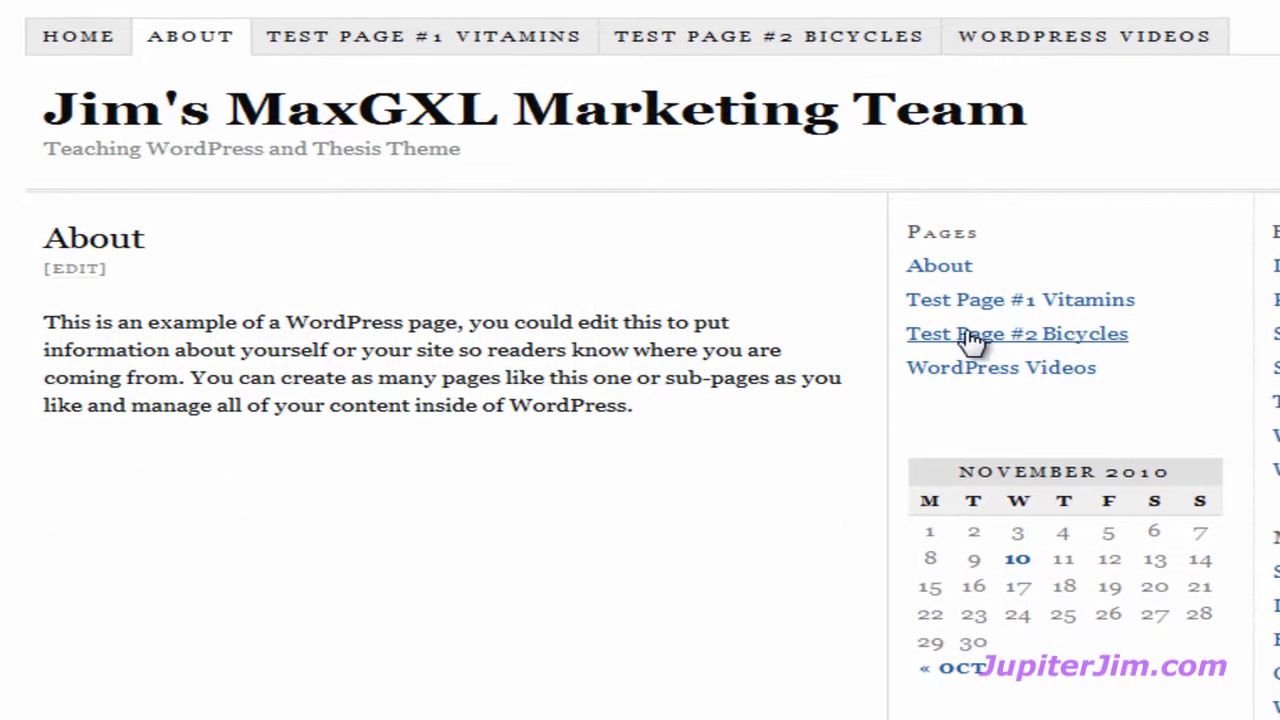
pyautogui.click(970, 340)
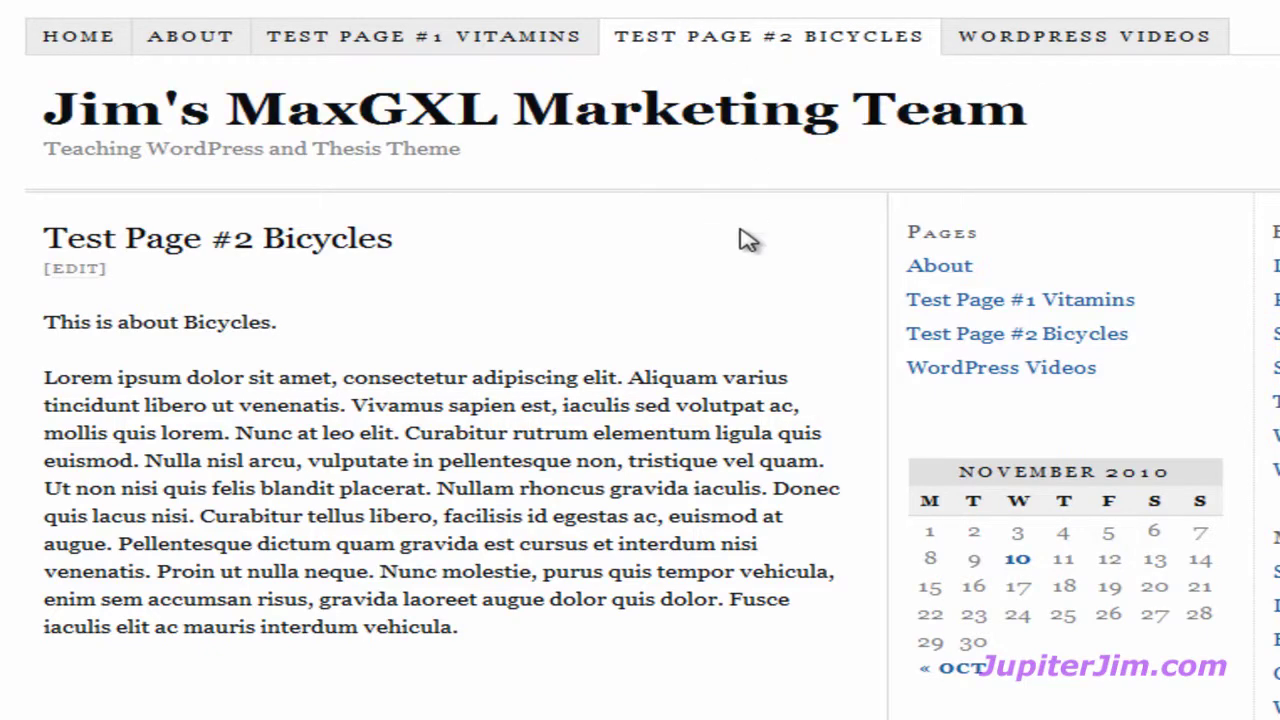
pyautogui.click(1012, 305)
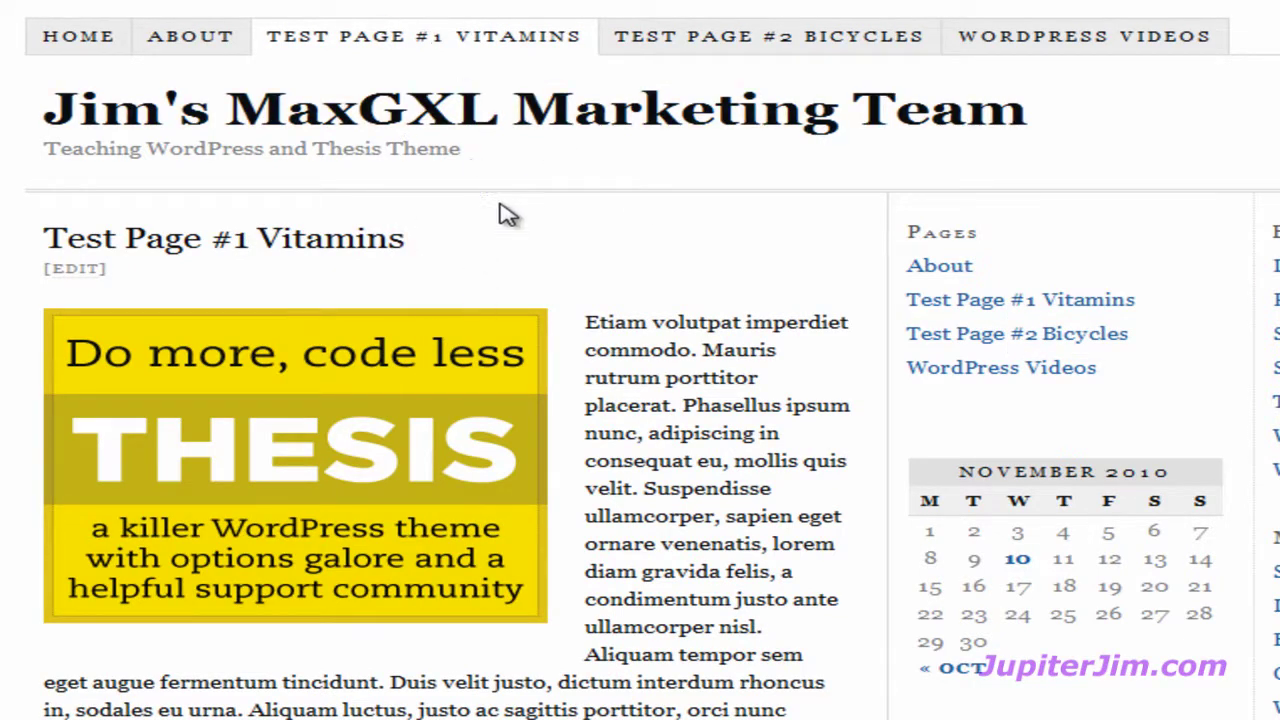
pyautogui.click(955, 270)
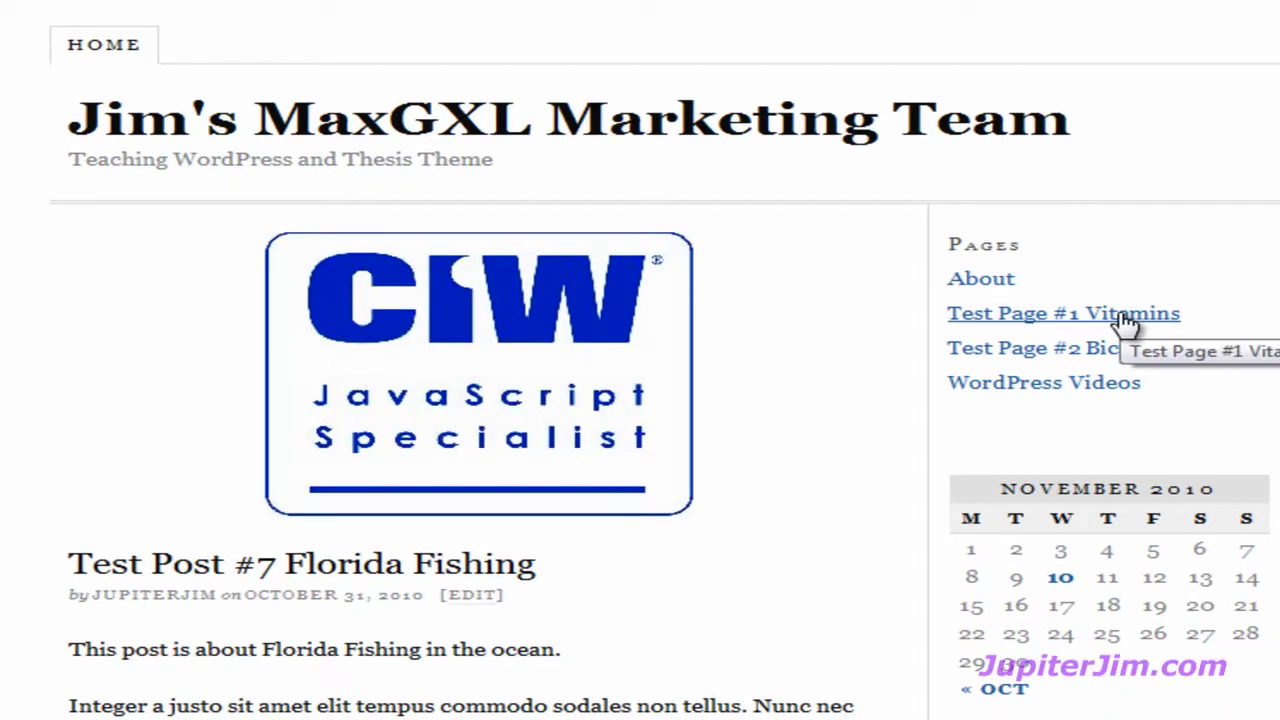
pyautogui.click(1125, 316)
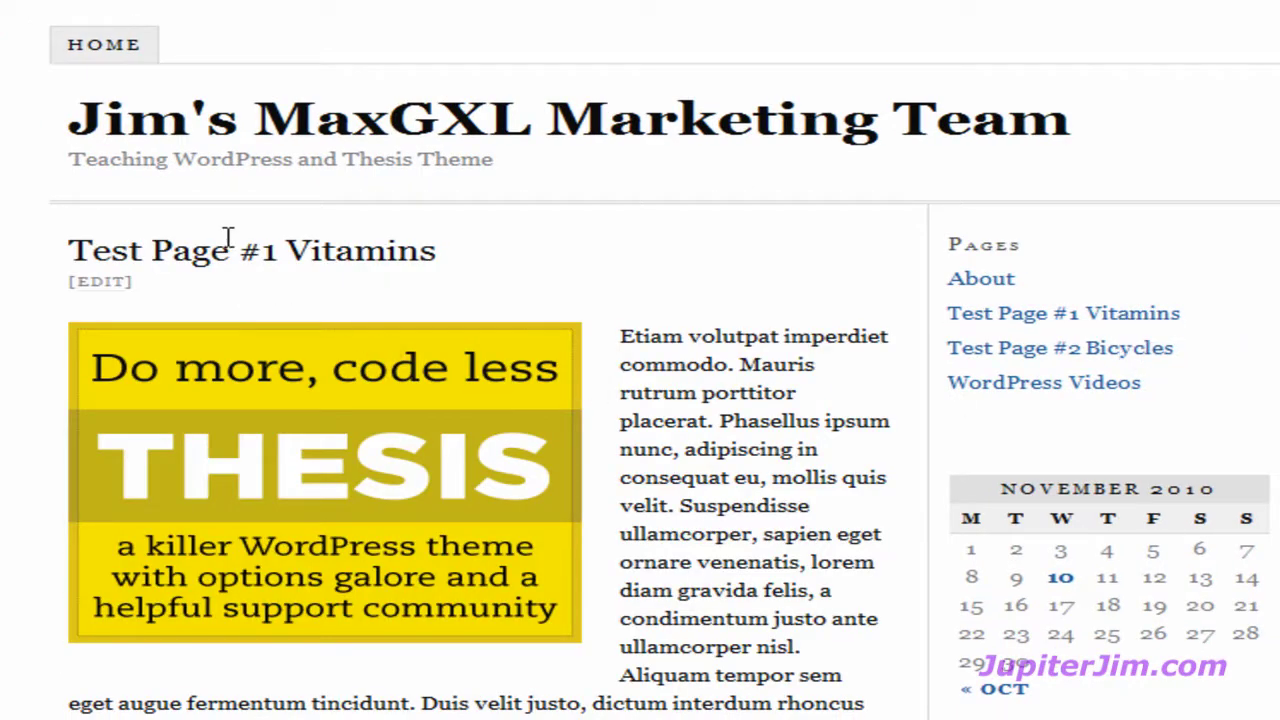
pyautogui.click(1053, 353)
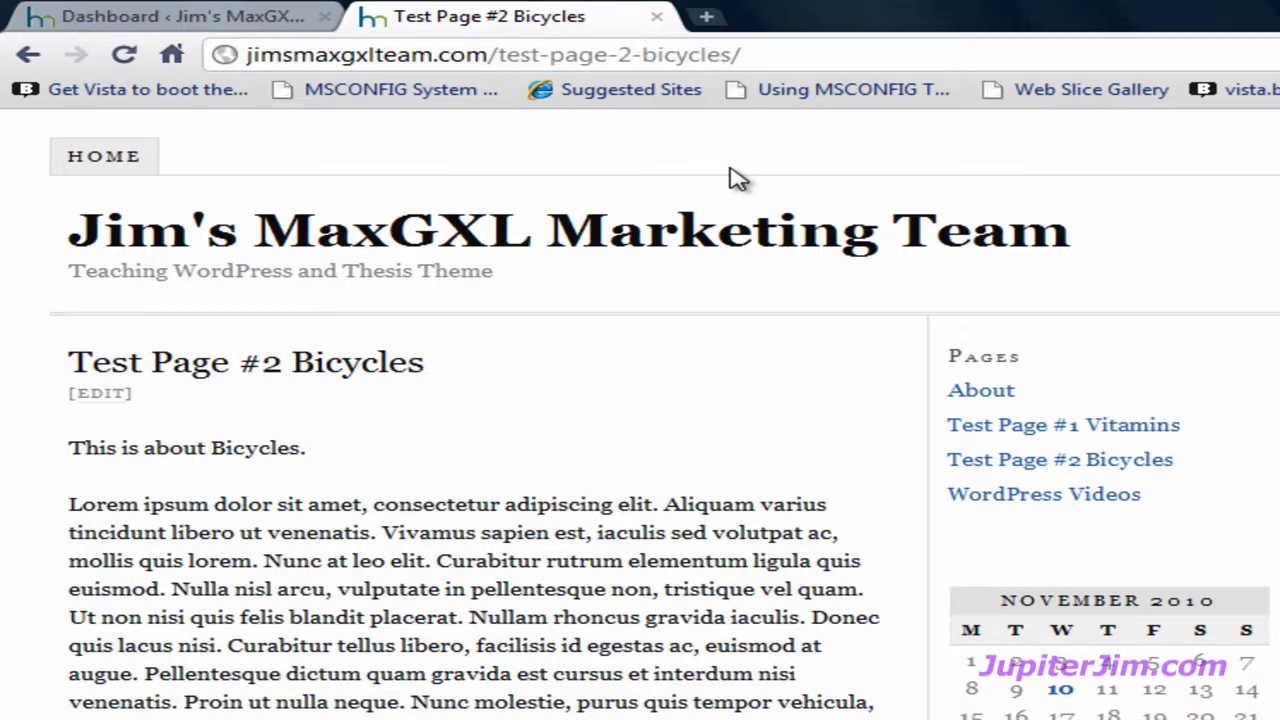
# Switch to the site's WordPress dashboard and expand the Thesis theme's list of option pages
pyautogui.click(213, 27)
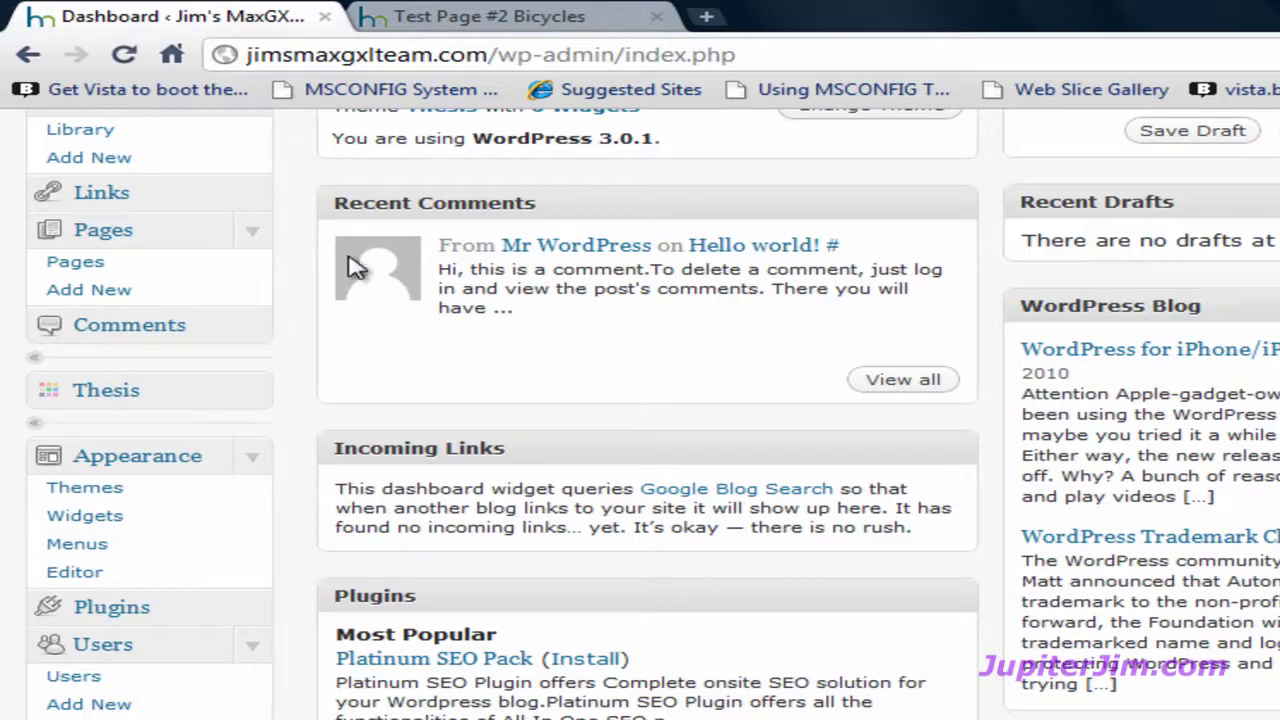
pyautogui.scroll(3, 204, 205)
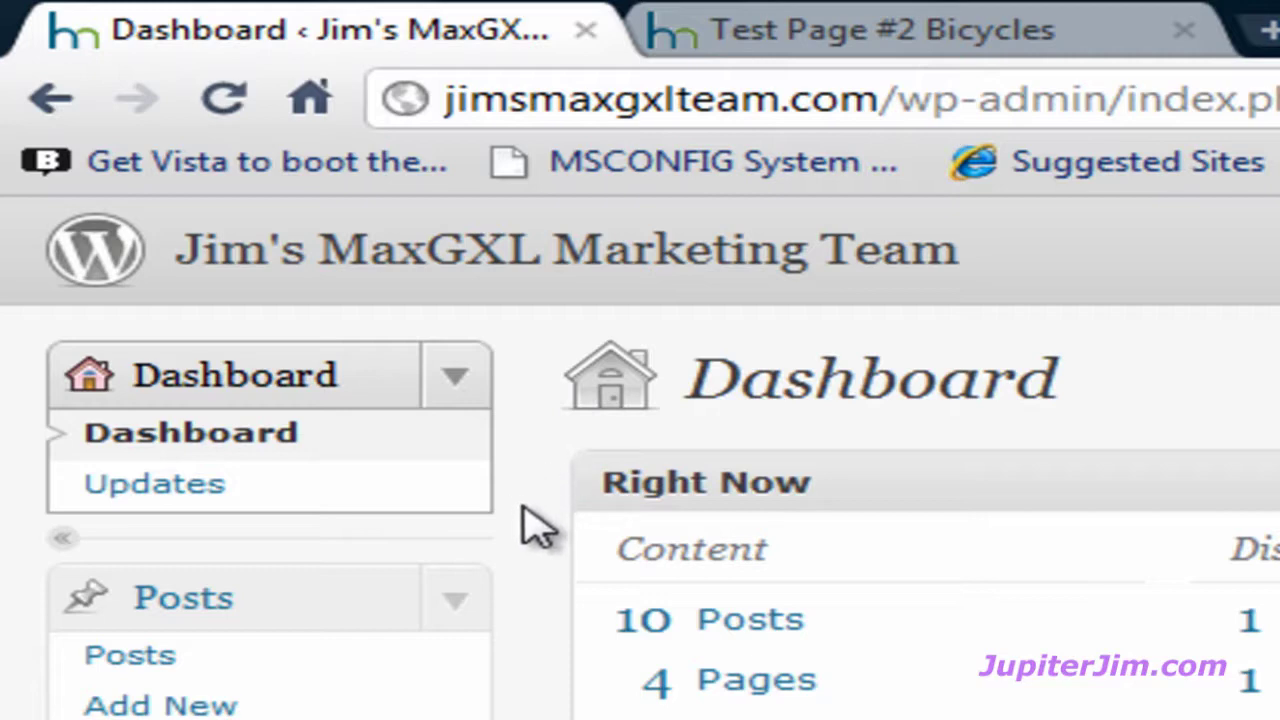
pyautogui.scroll(-6, 530, 530)
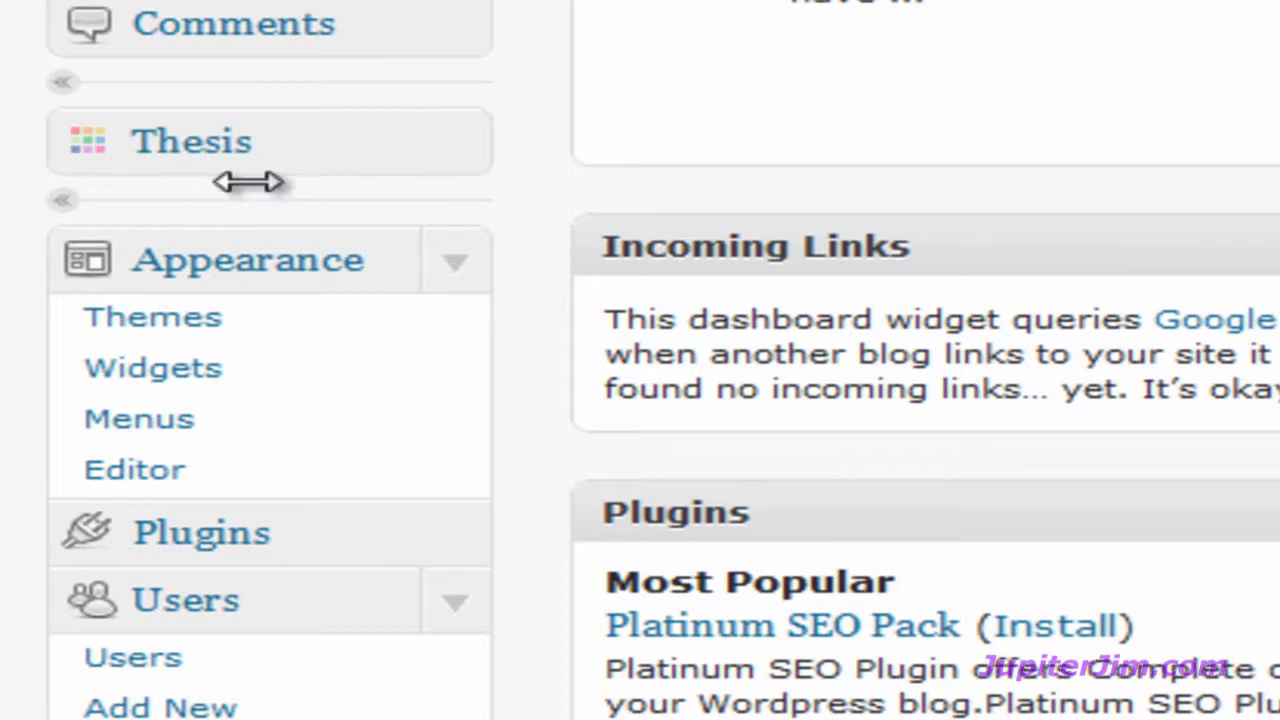
pyautogui.click(456, 145)
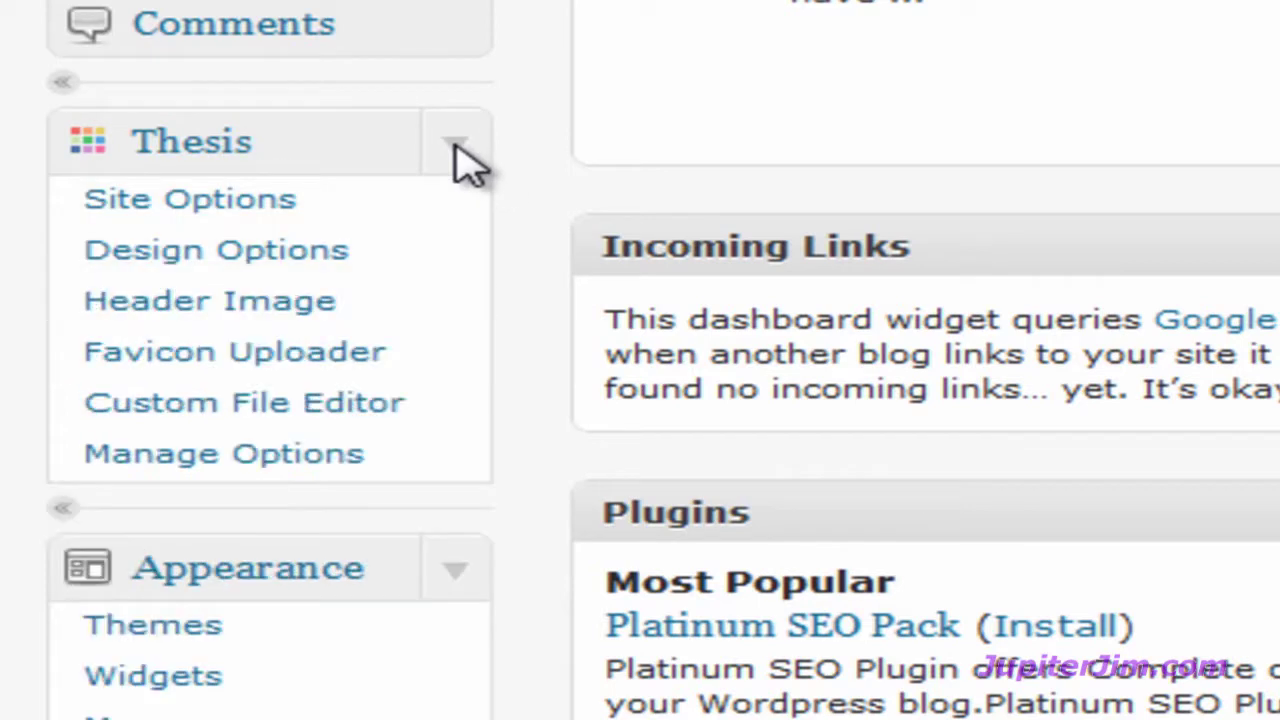
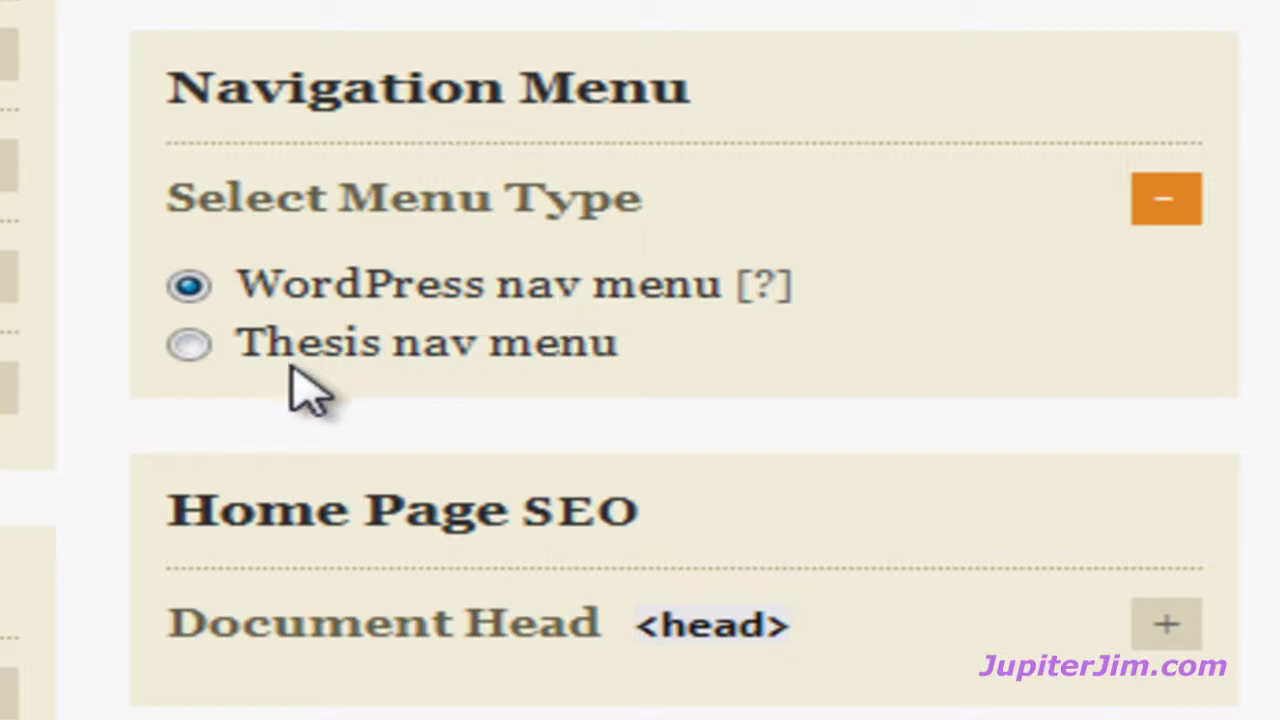
# Set the navigation menu type to Thesis nav menu in the Thesis site options
pyautogui.click(190, 345)
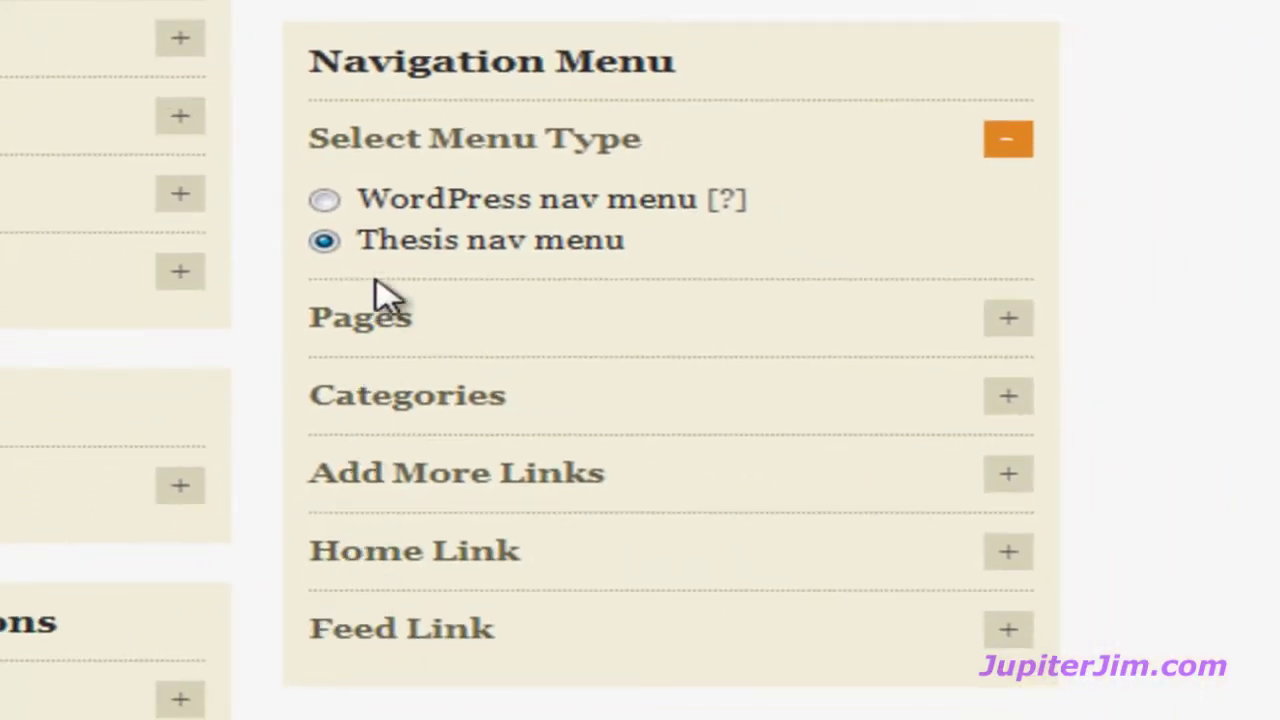
pyautogui.click(325, 200)
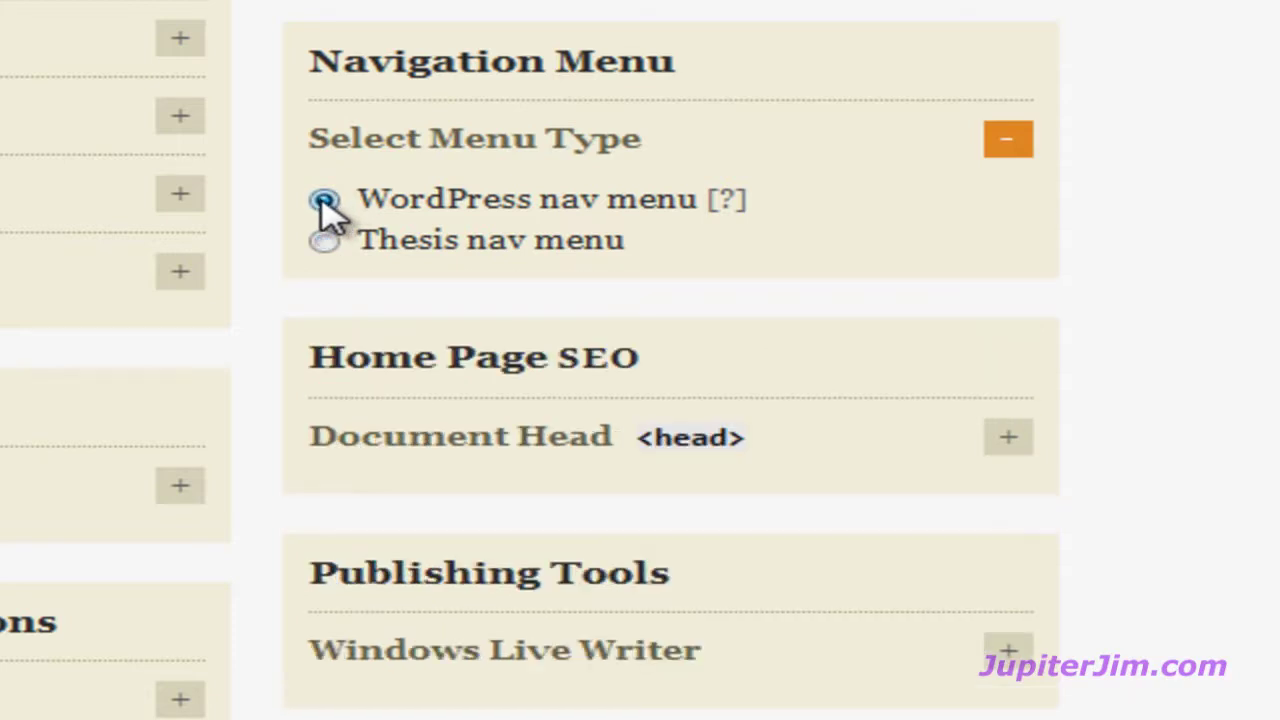
pyautogui.click(326, 242)
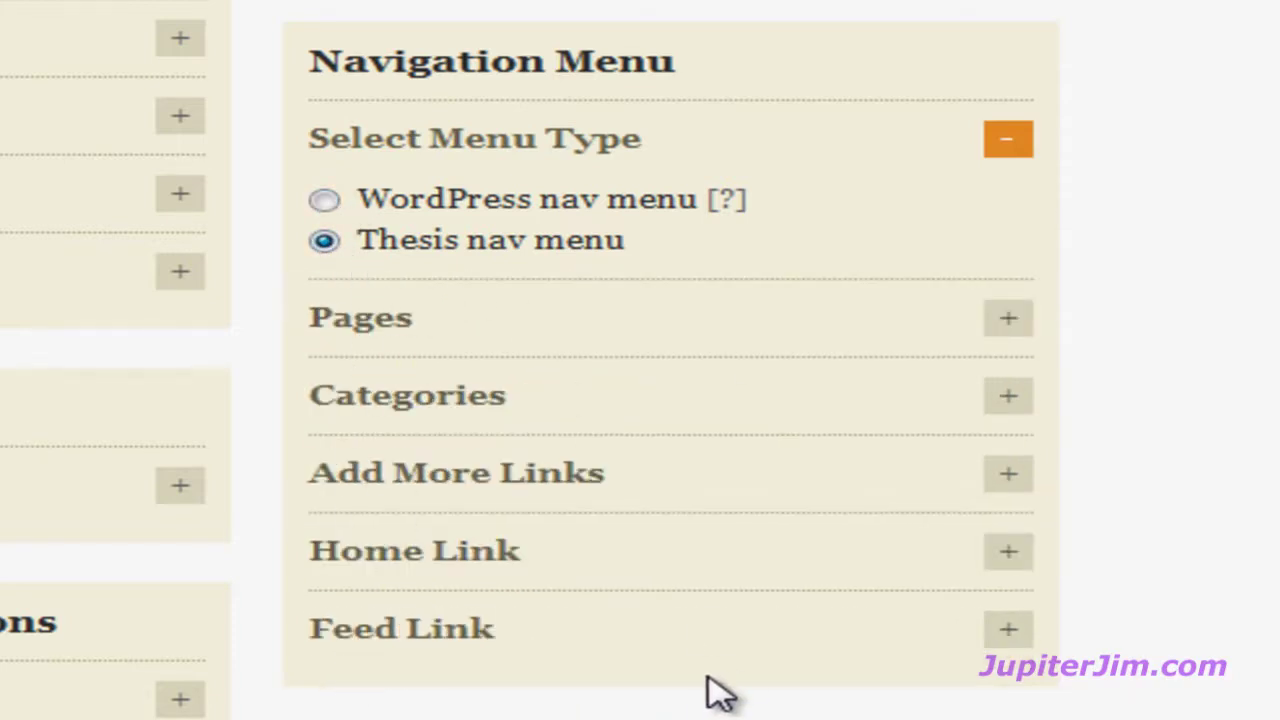
# Review the Home Link settings and compare them with the Home link on the live site's home page
pyautogui.click(1013, 566)
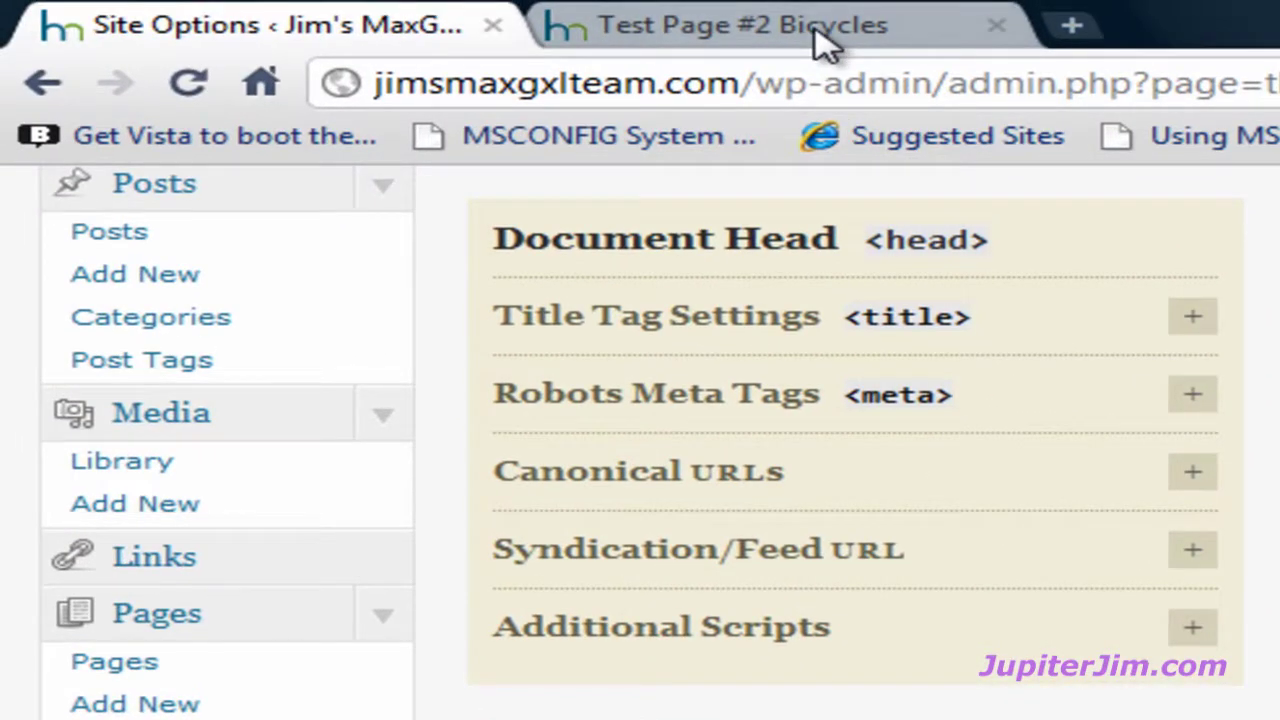
pyautogui.click(822, 40)
pyautogui.click(162, 240)
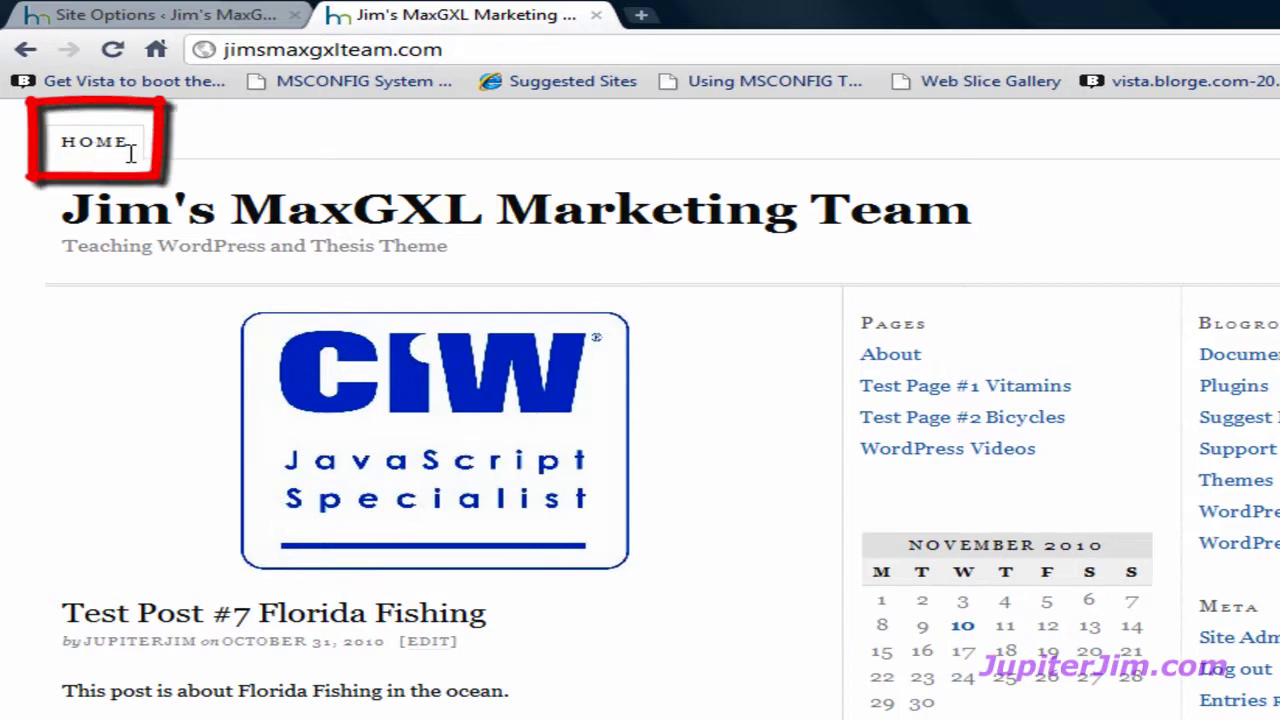
pyautogui.click(189, 17)
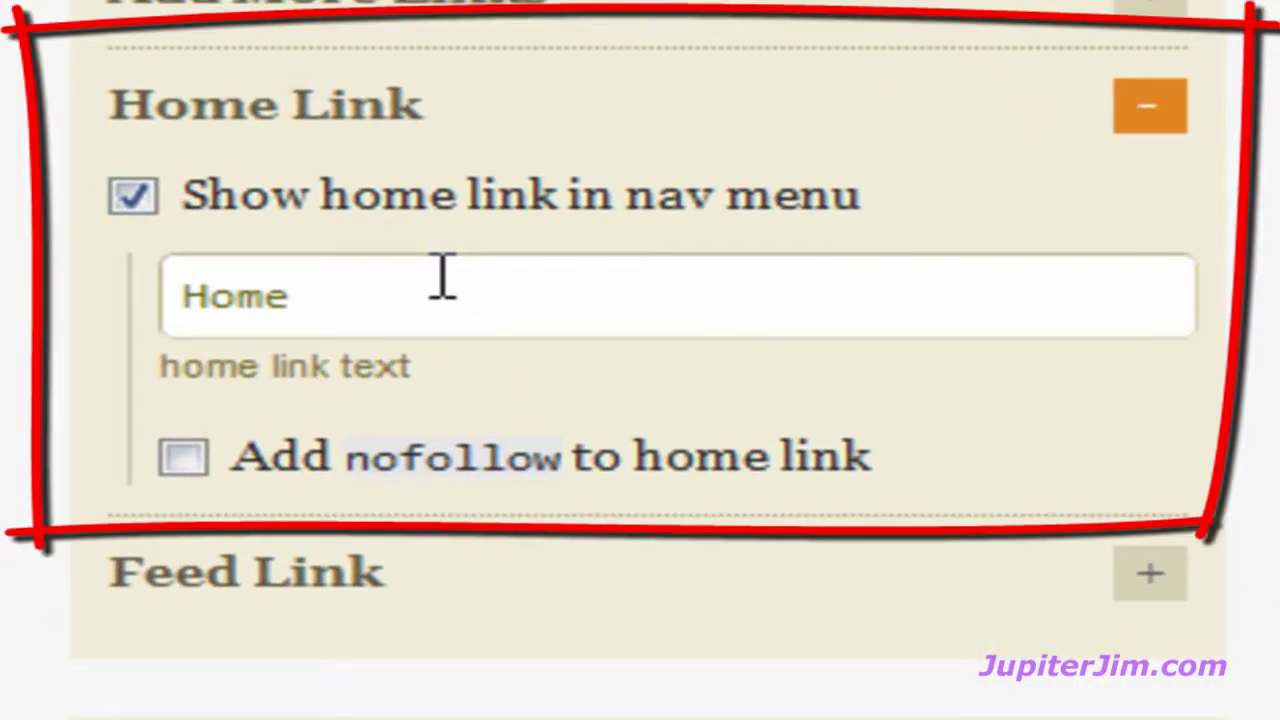
pyautogui.click(1150, 110)
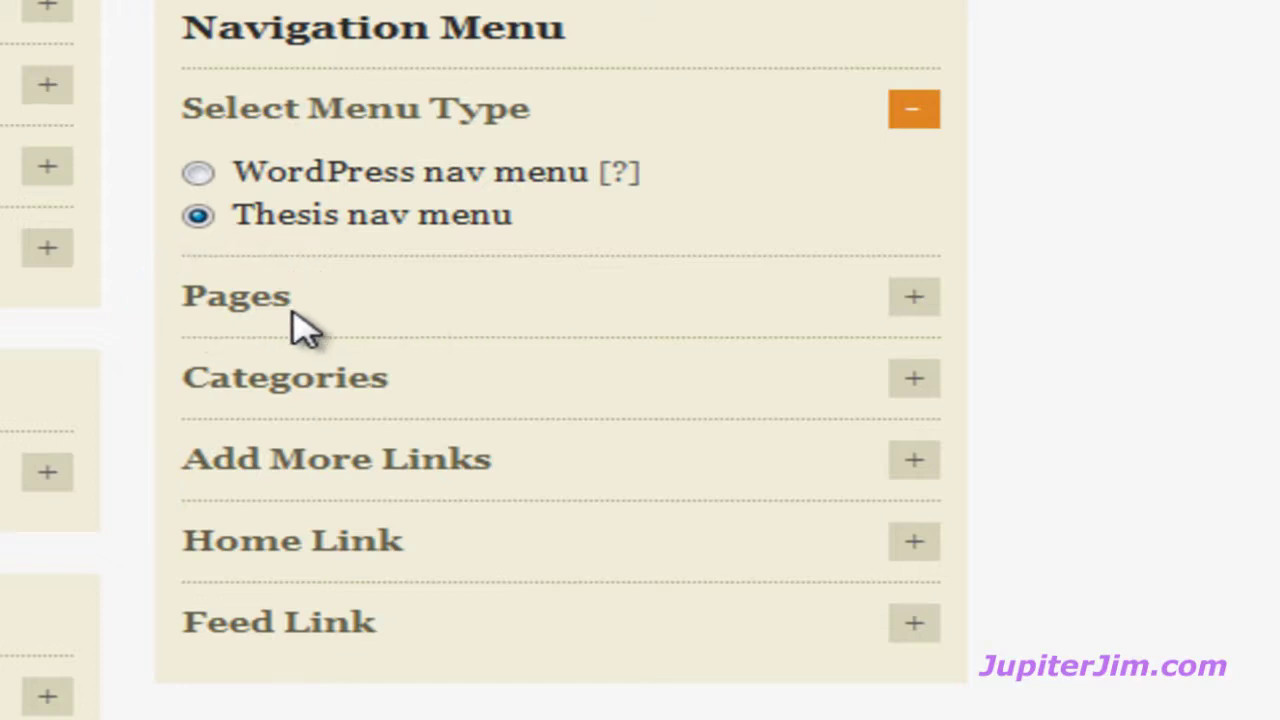
# Include the About, Test Page #1 Vitamins, Test Page #2 Bicycles and WordPress Videos pages in the Thesis nav menu
pyautogui.click(921, 311)
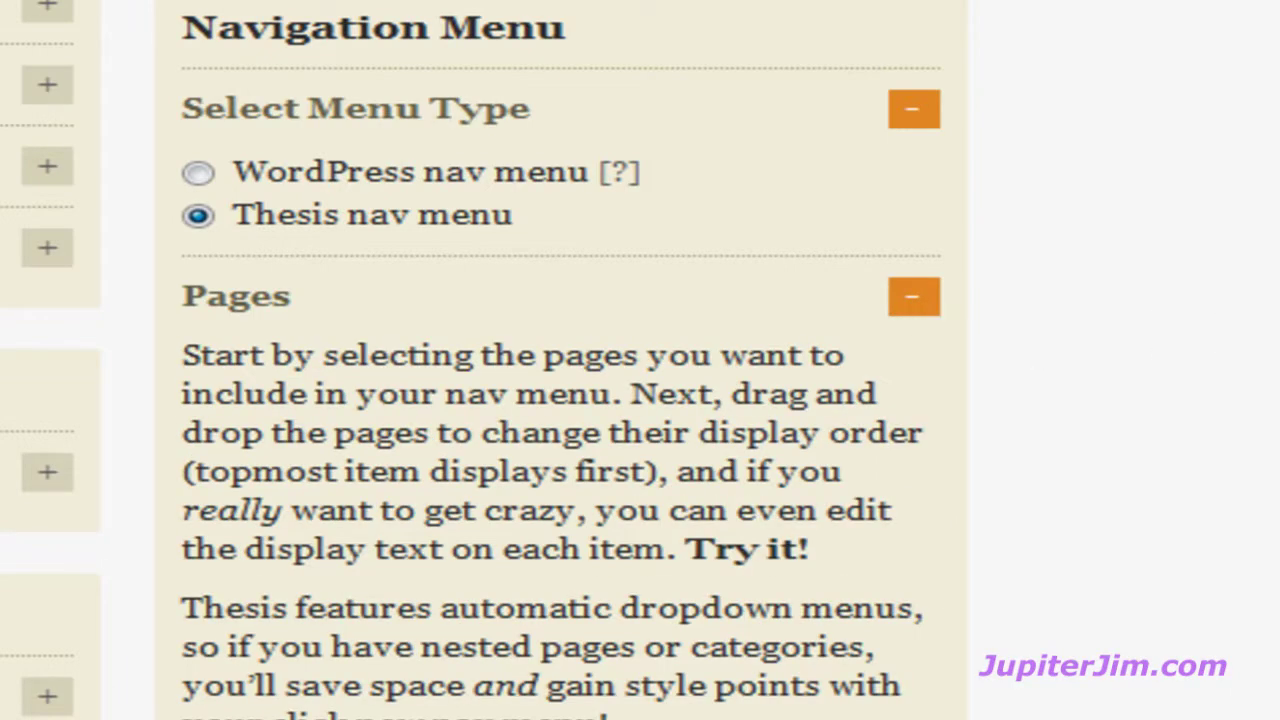
pyautogui.scroll(-1, 471, 360)
pyautogui.scroll(-3, 471, 360)
pyautogui.scroll(1, 457, 129)
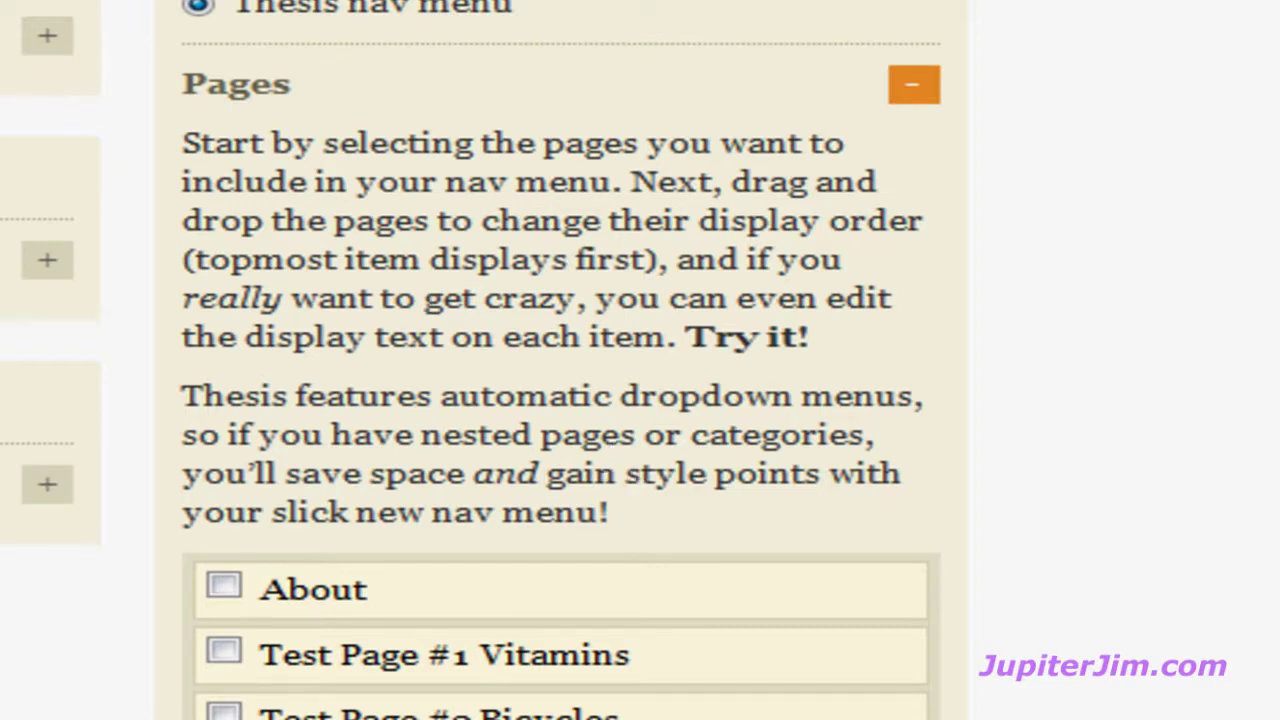
pyautogui.scroll(-5, 470, 360)
pyautogui.scroll(1, 470, 360)
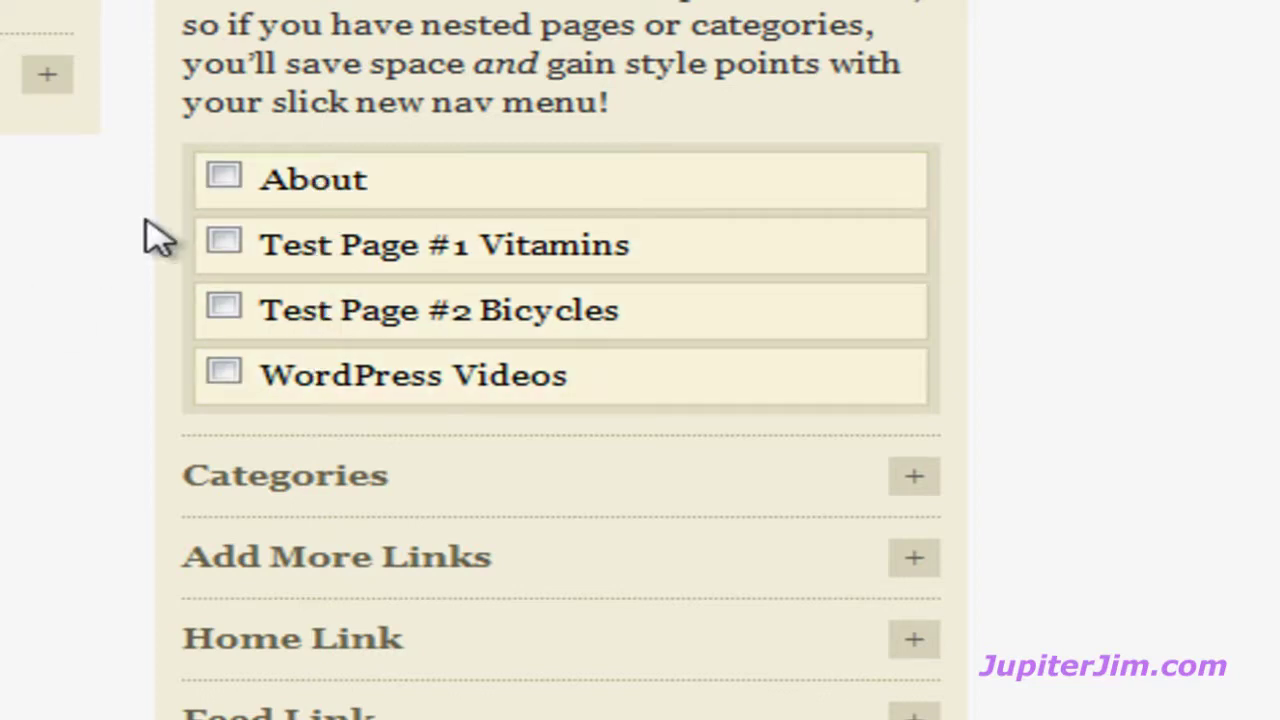
pyautogui.click(225, 178)
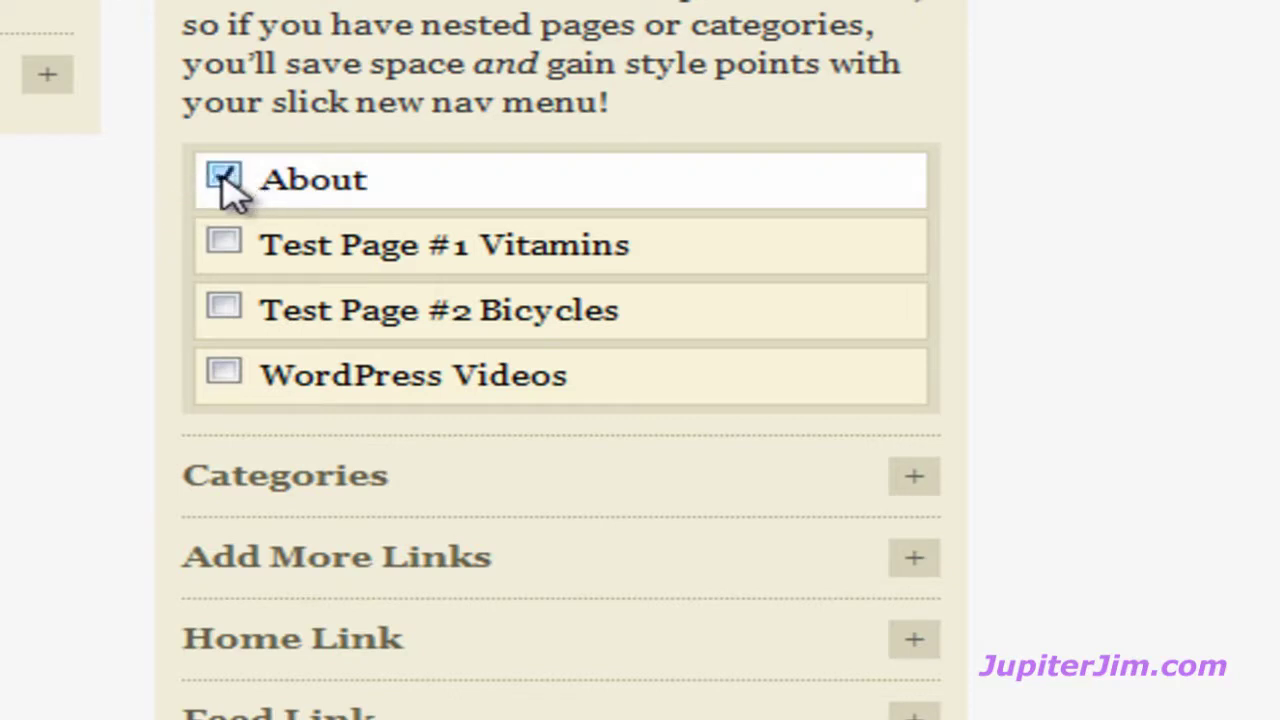
pyautogui.click(226, 248)
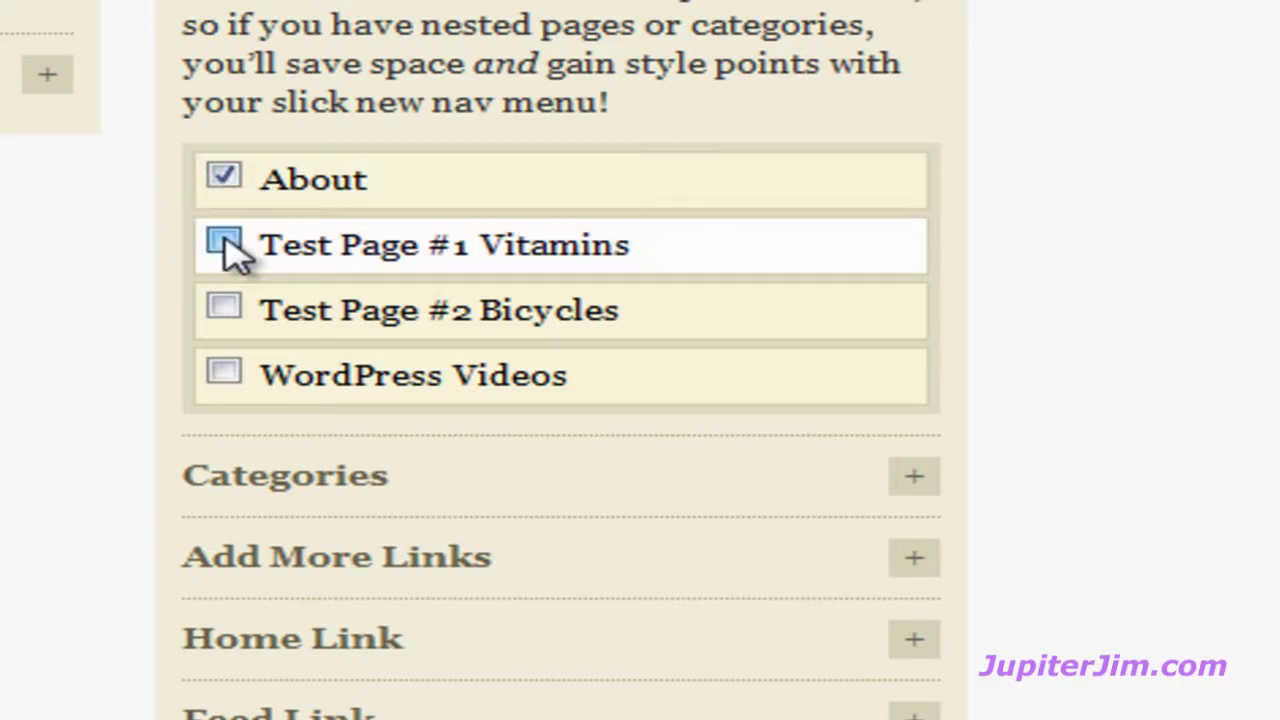
pyautogui.click(228, 312)
pyautogui.click(226, 375)
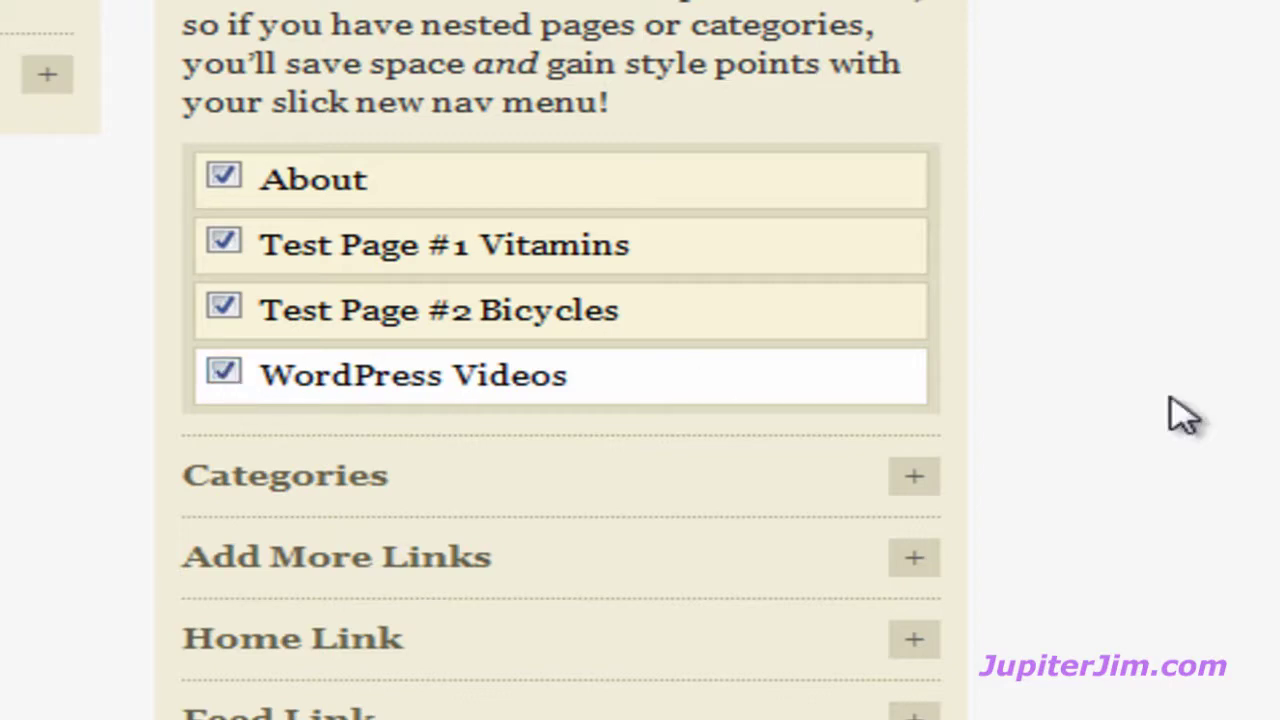
# Save the Thesis site options and open the site's home page in a new browser tab to check the navigation menu
pyautogui.scroll(5, 1166, 126)
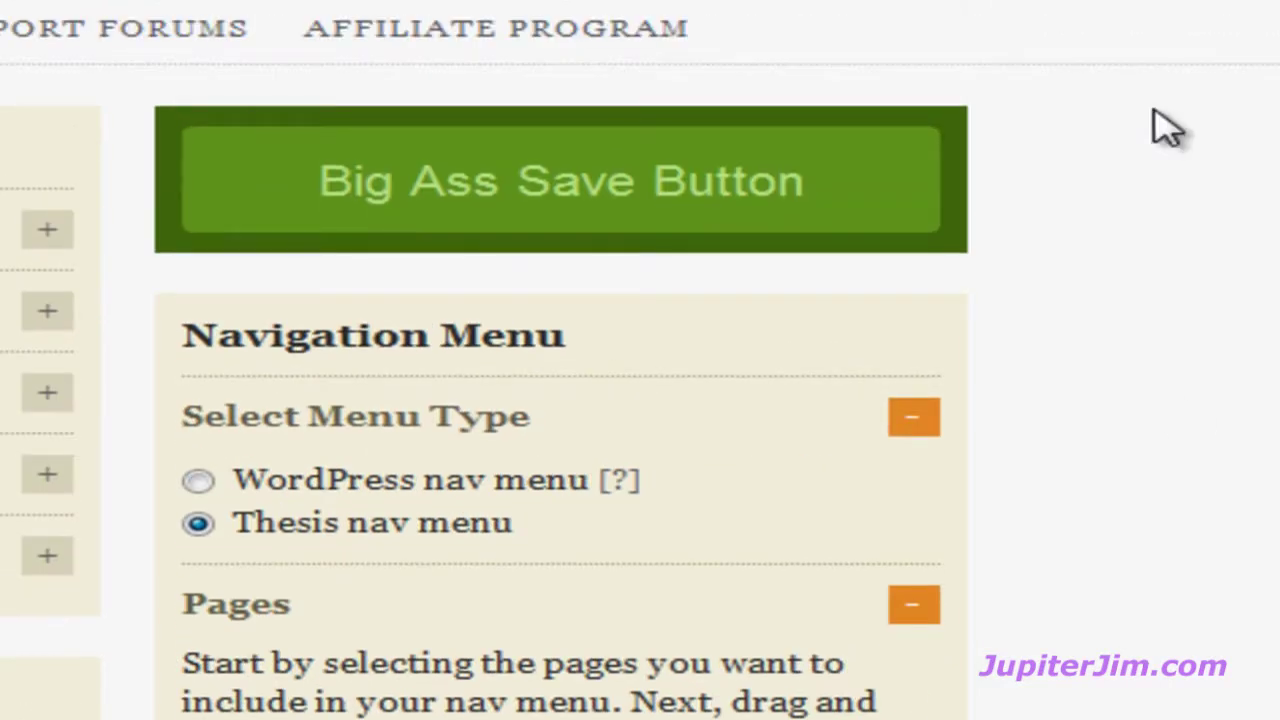
pyautogui.click(548, 198)
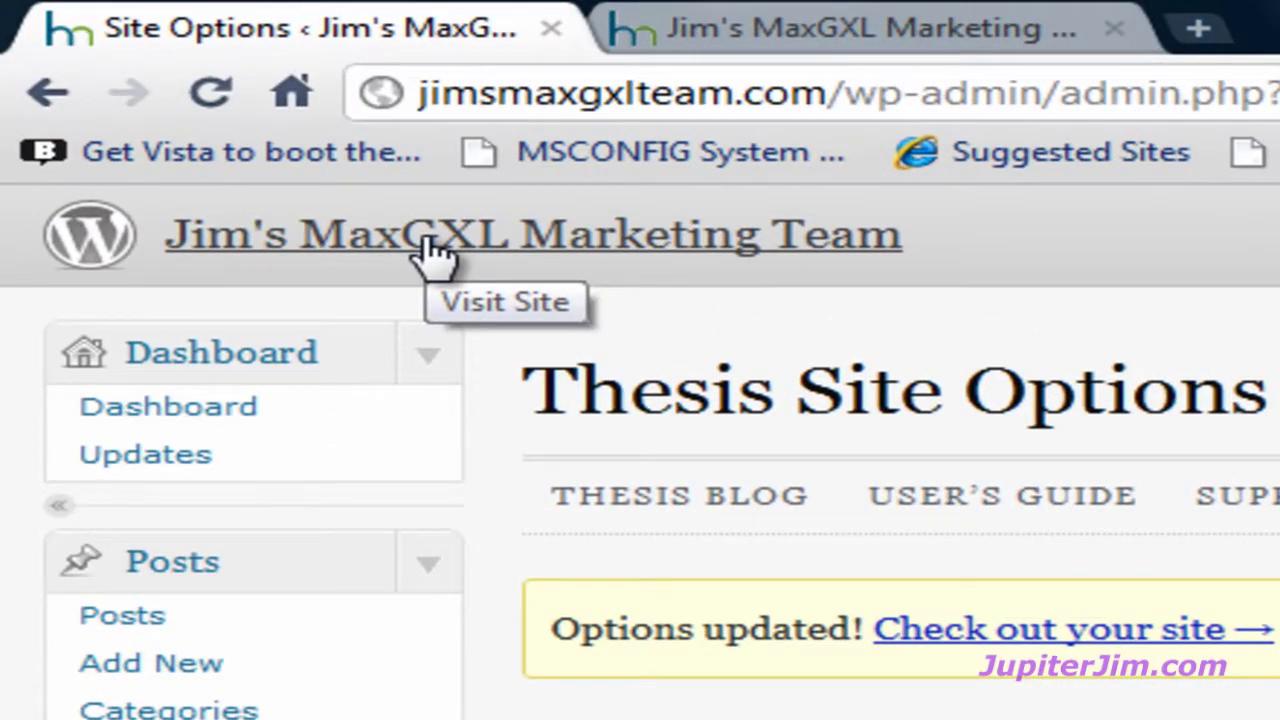
pyautogui.rightClick(428, 243)
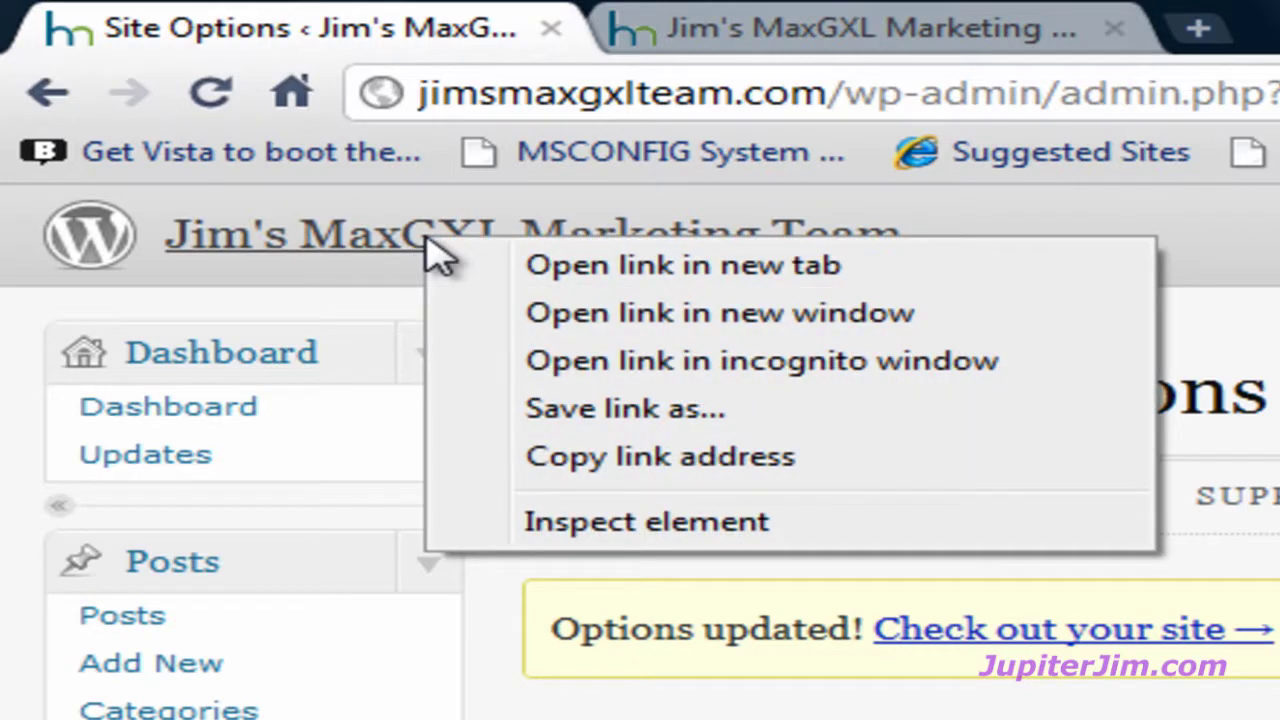
pyautogui.click(1012, 282)
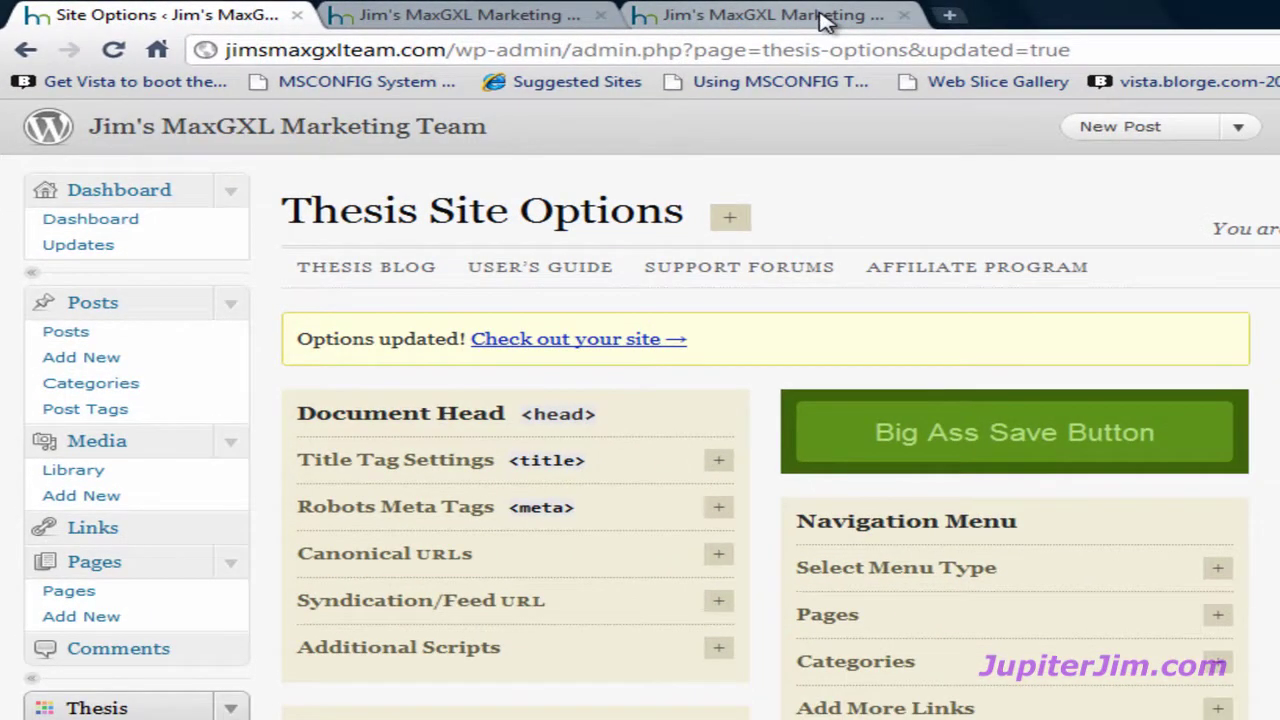
pyautogui.click(822, 22)
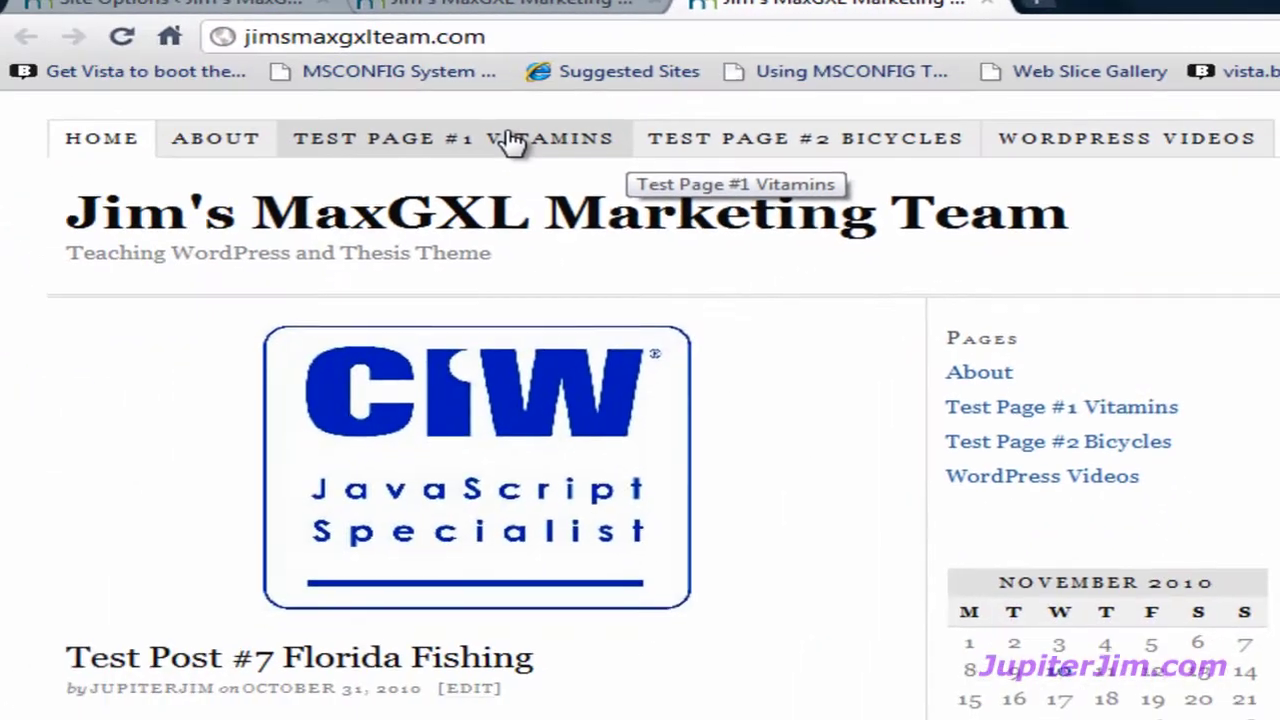
# Test the Test Page #1 Vitamins, Test Page #2 Bicycles and Home links in the live site's navigation menu
pyautogui.click(513, 140)
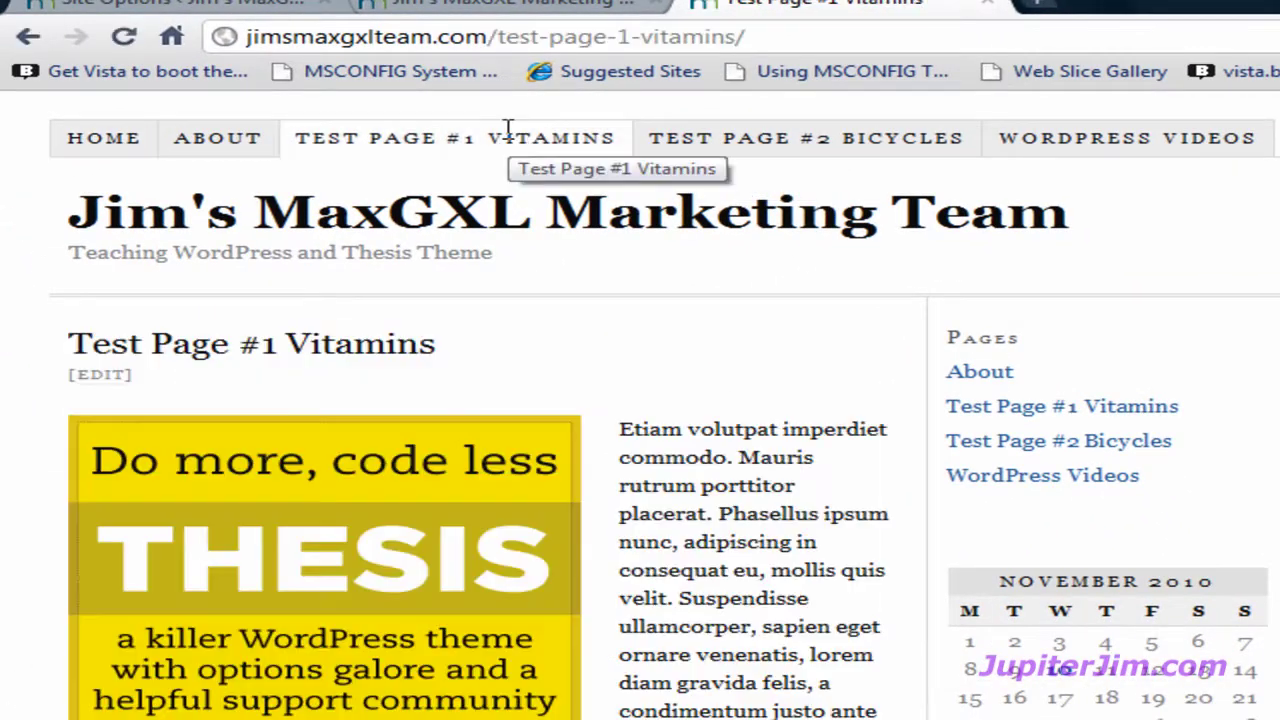
pyautogui.click(800, 148)
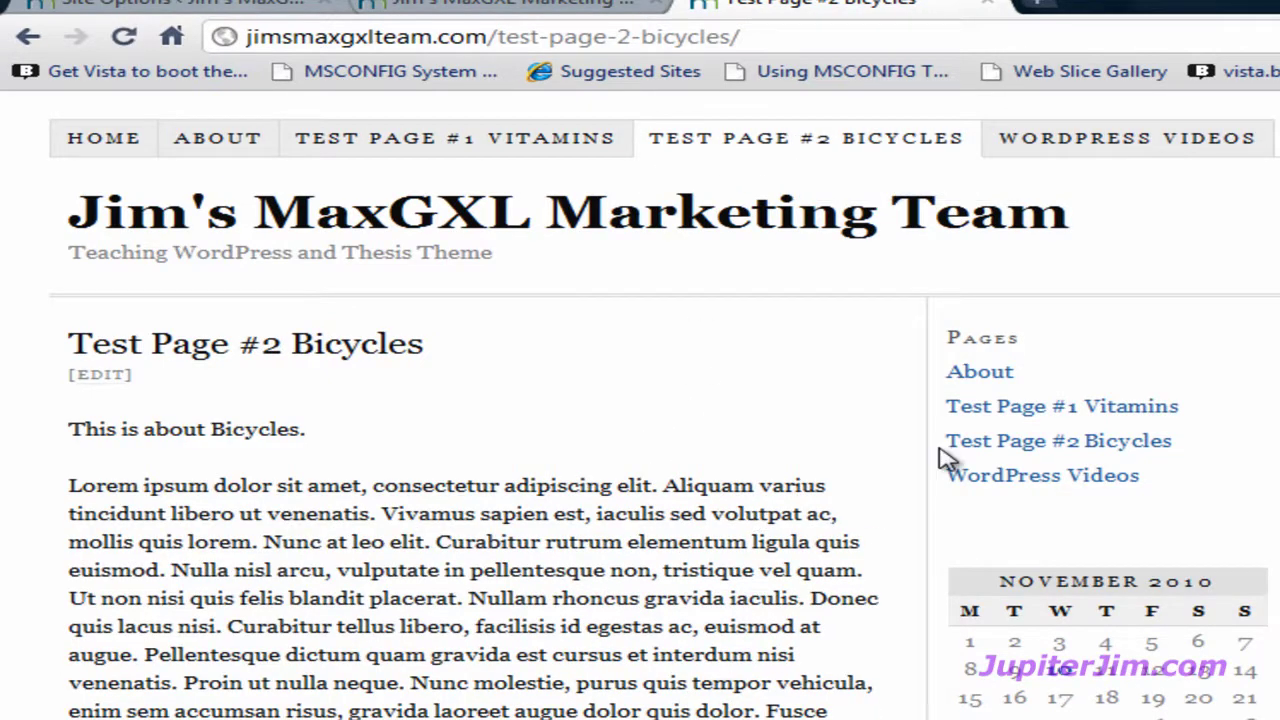
pyautogui.click(104, 150)
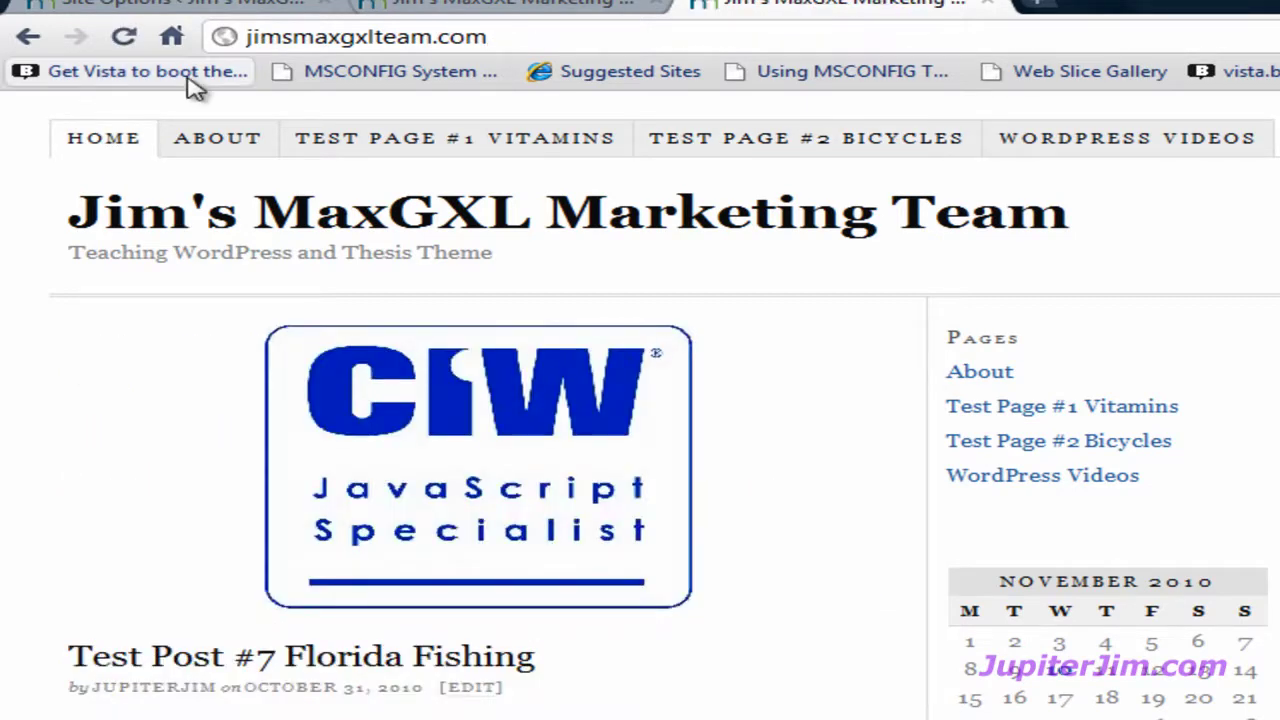
# Return to the WordPress admin and start a new page titled "Test Page #3 Traveling"
pyautogui.click(175, 8)
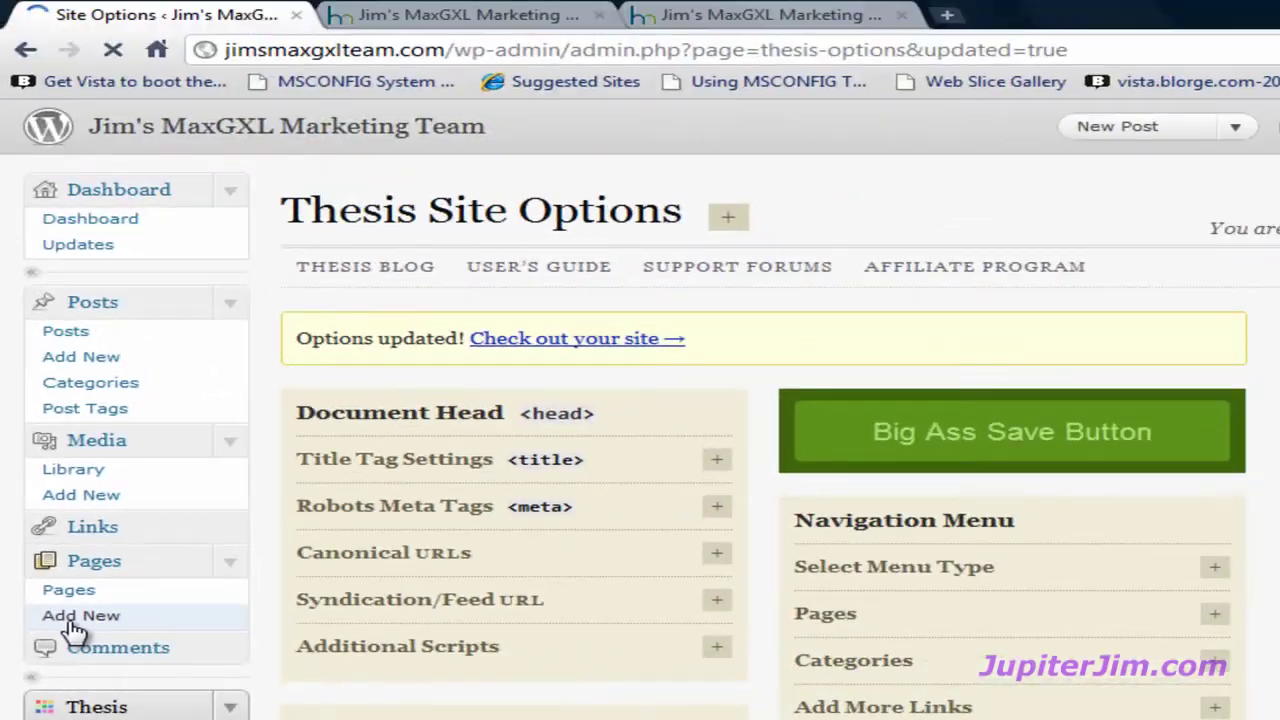
pyautogui.click(198, 458)
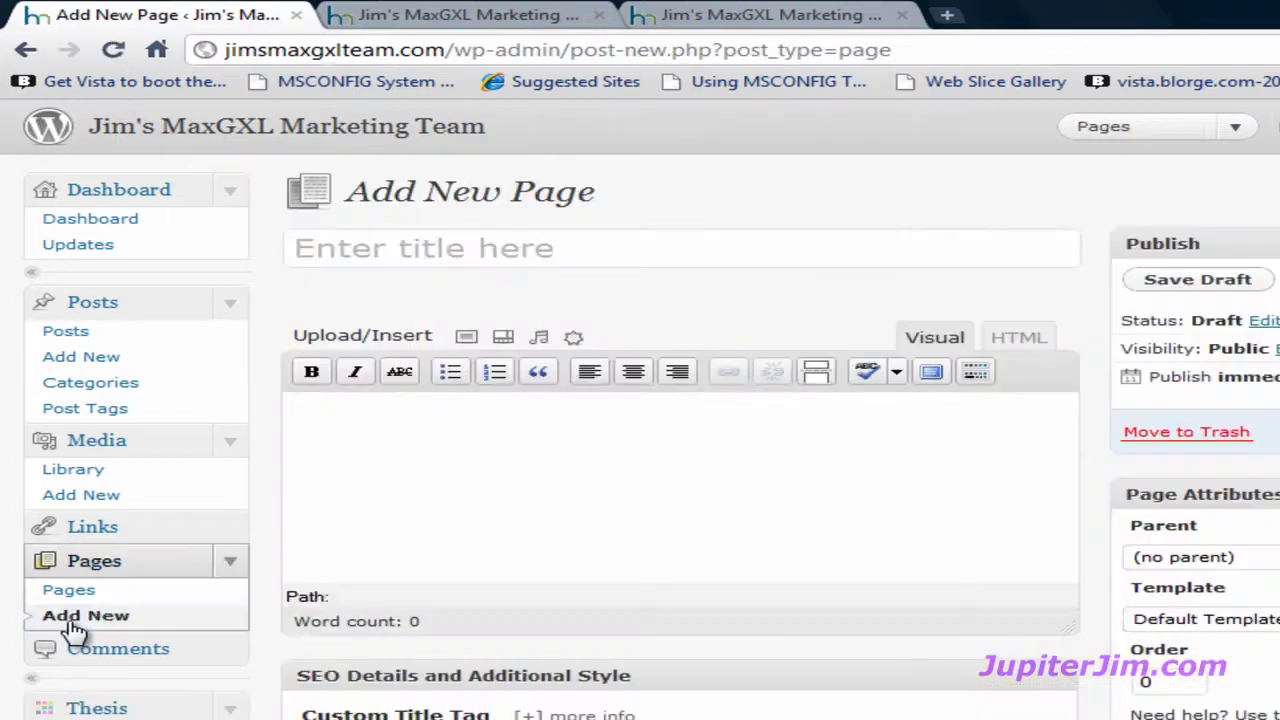
pyautogui.click(397, 247)
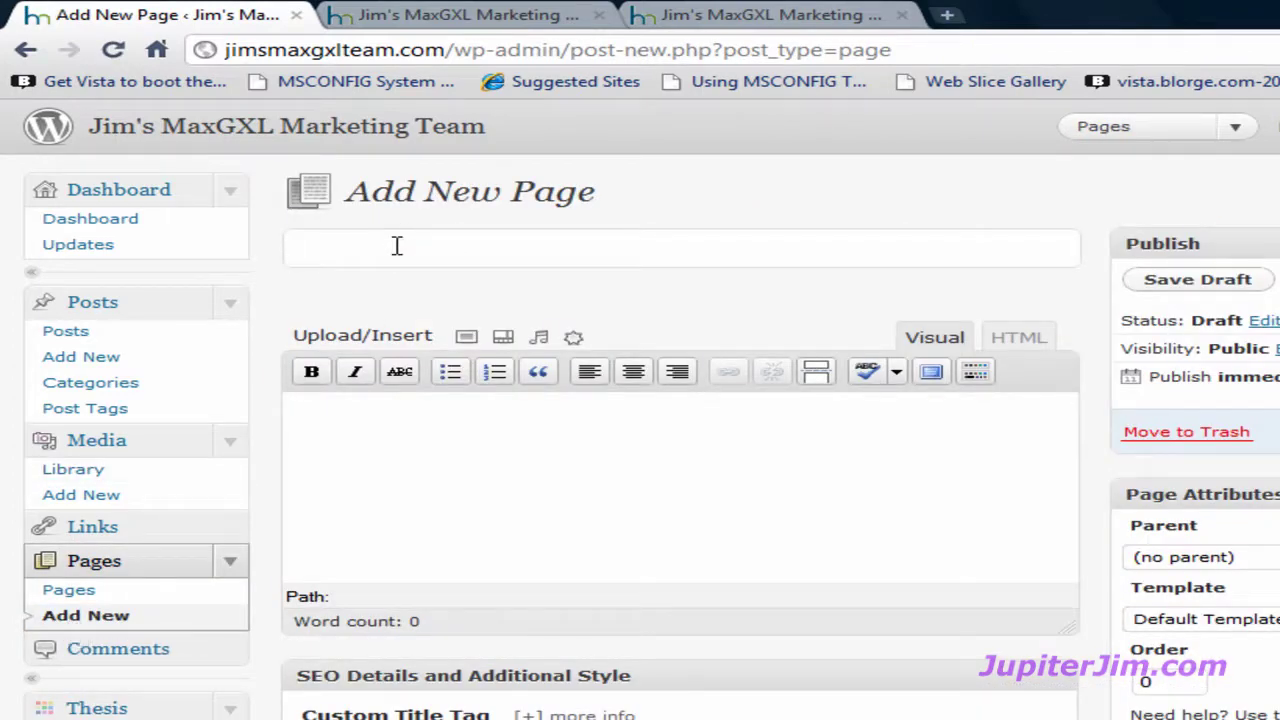
pyautogui.write('Title')
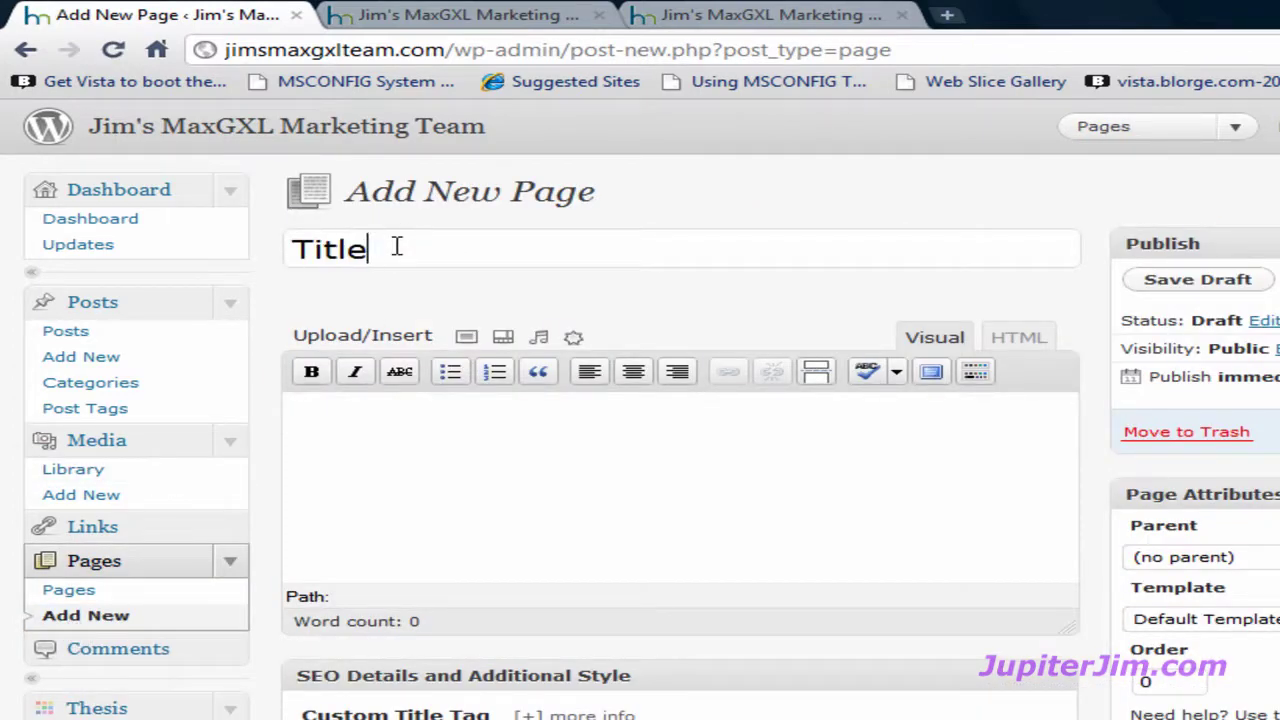
pyautogui.press('BackSpace')
pyautogui.press('BackSpace')
pyautogui.press('BackSpace')
pyautogui.write('Test ')
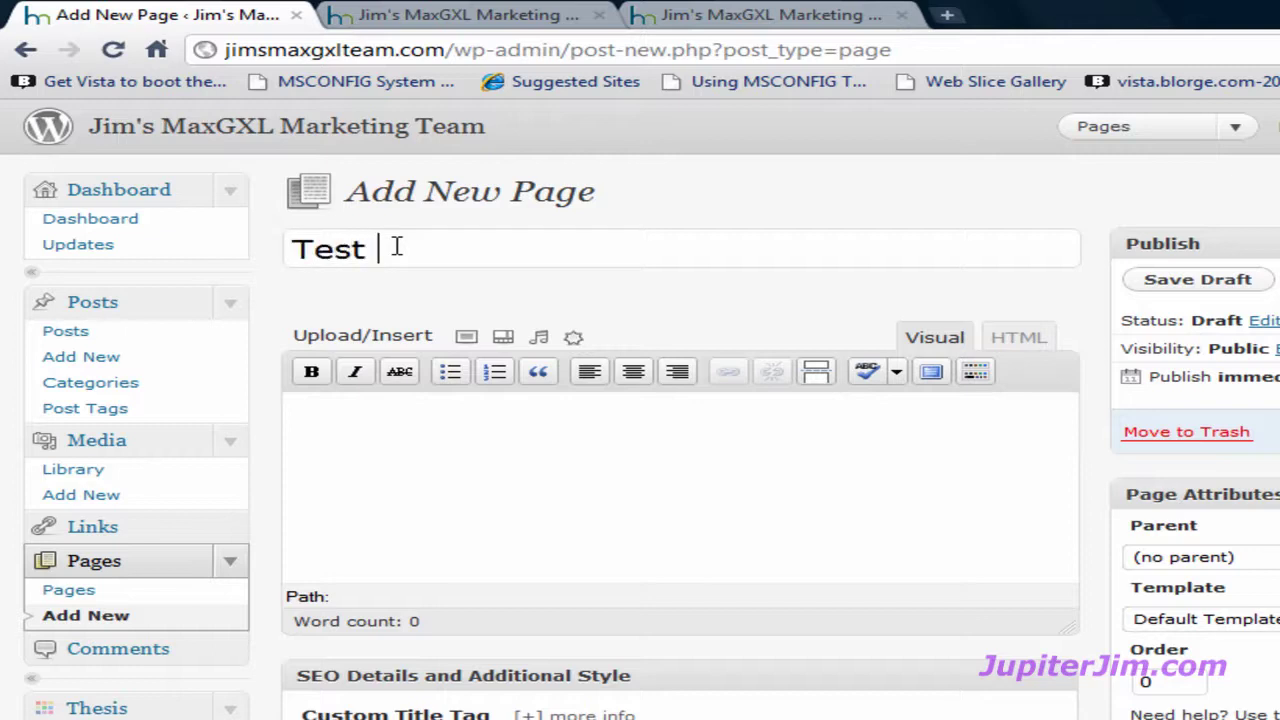
pyautogui.write('Page #3 ')
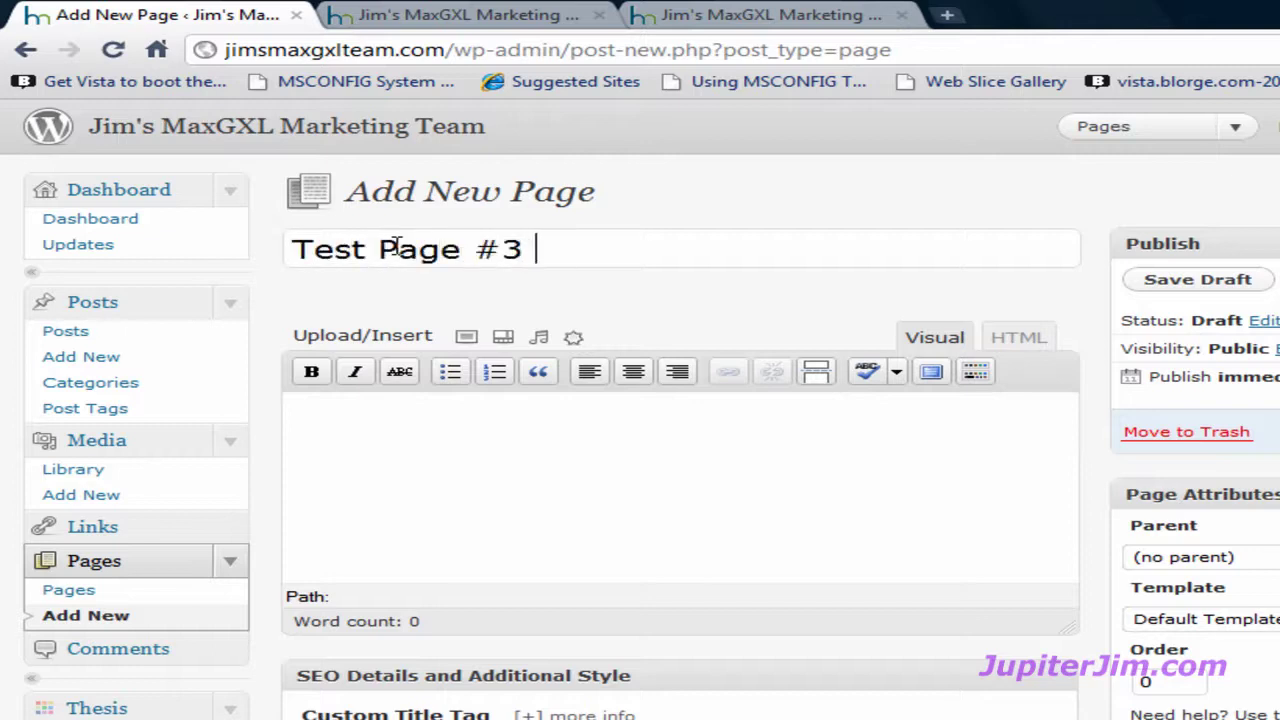
pyautogui.write('Traveling')
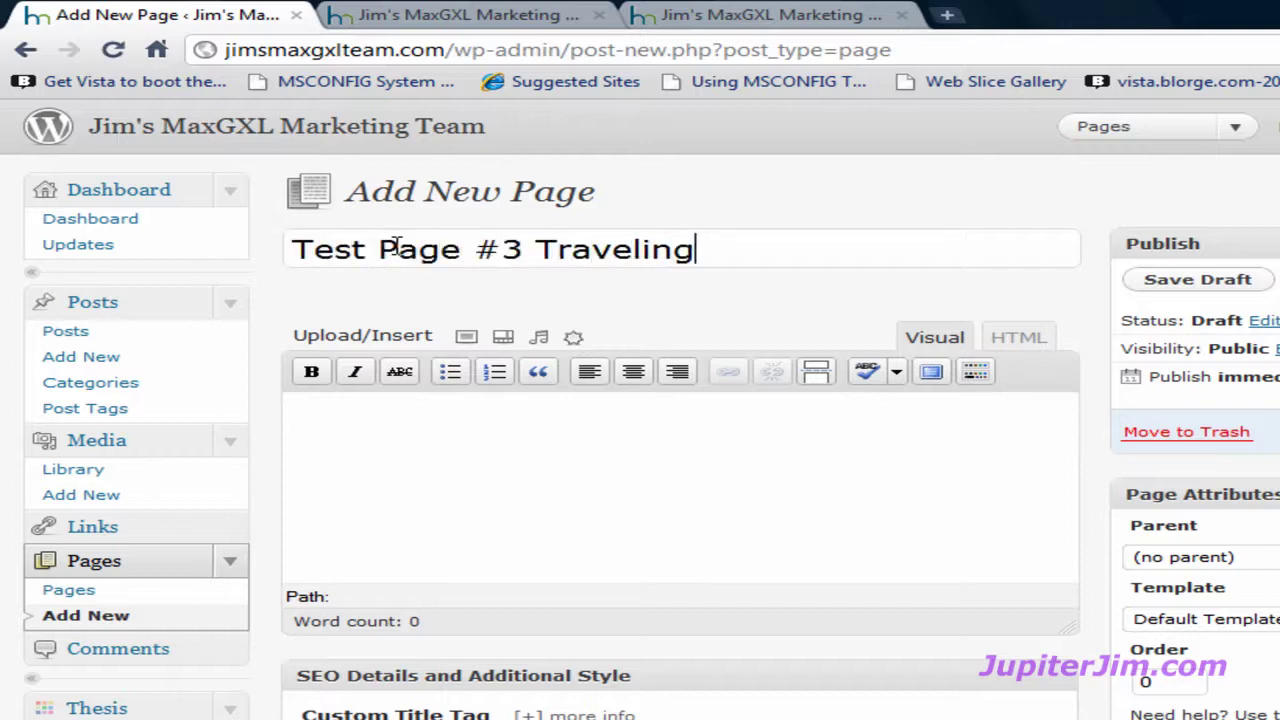
# Enter "This page is about traveling." as the page body, paste the copied placeholder text below it and publish the page
pyautogui.click(407, 416)
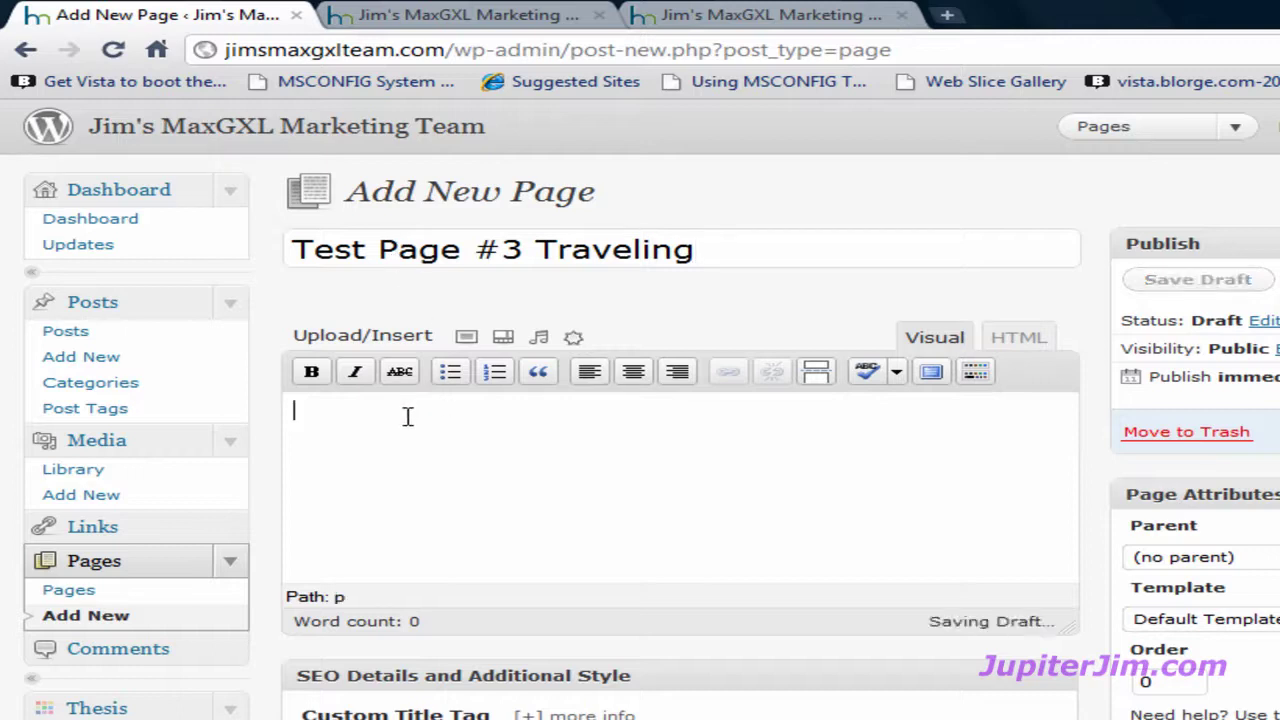
pyautogui.write('This pa')
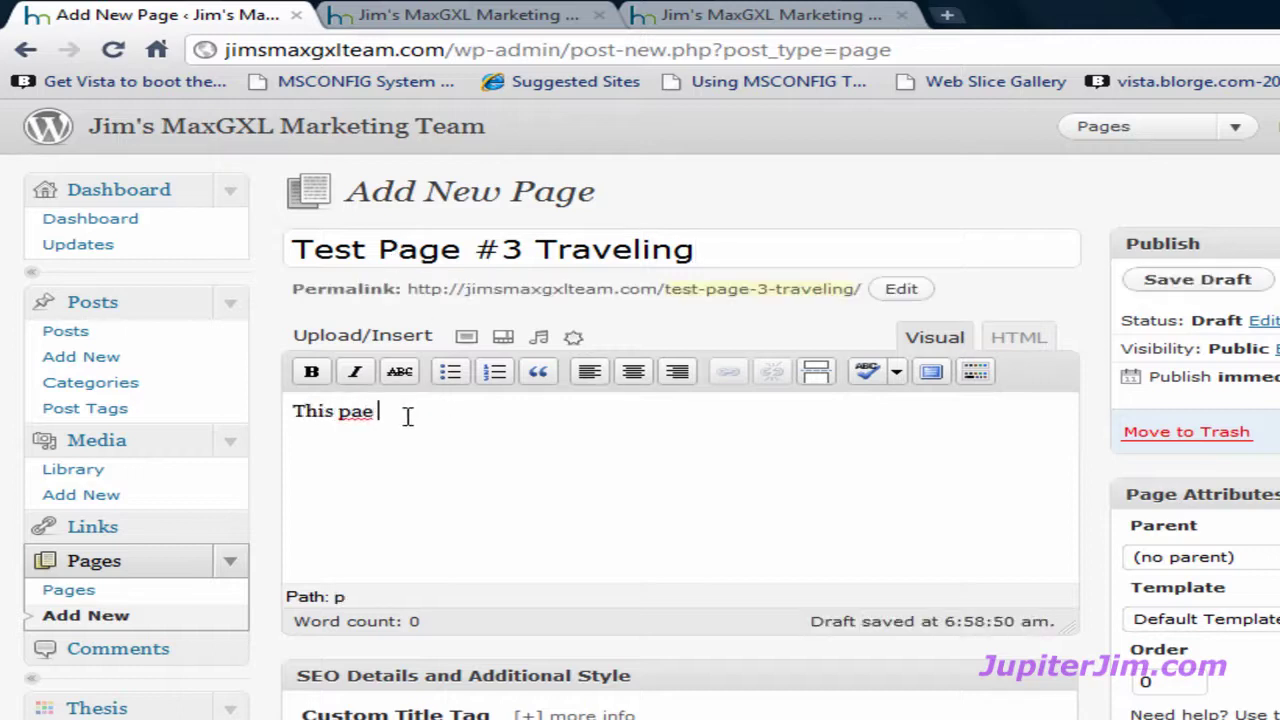
pyautogui.write('ge is about traveling.')
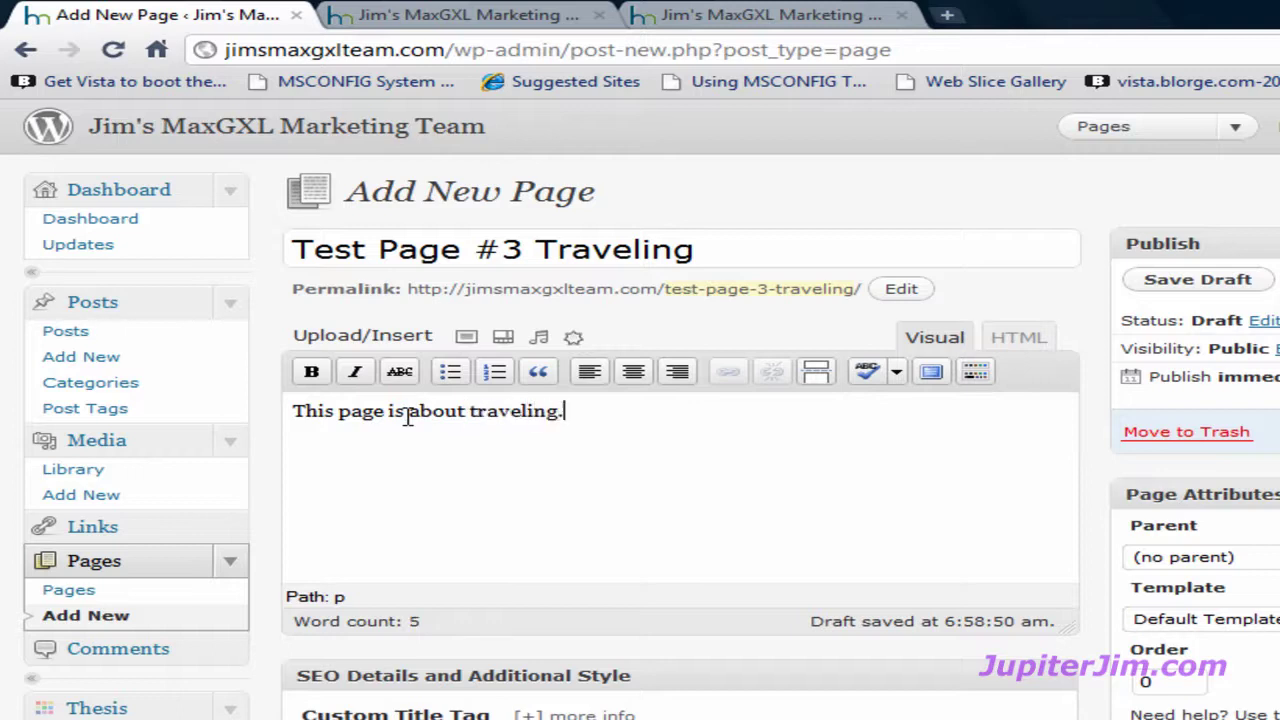
pyautogui.rightClick(297, 450)
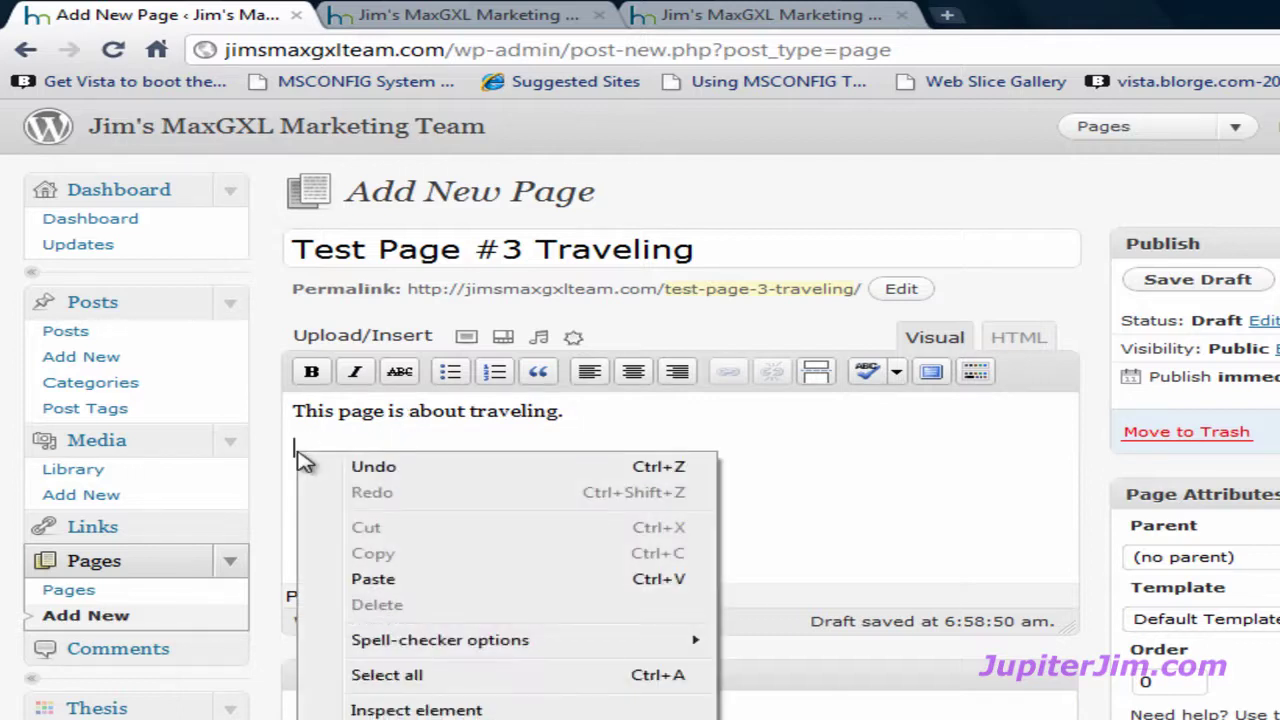
pyautogui.click(380, 579)
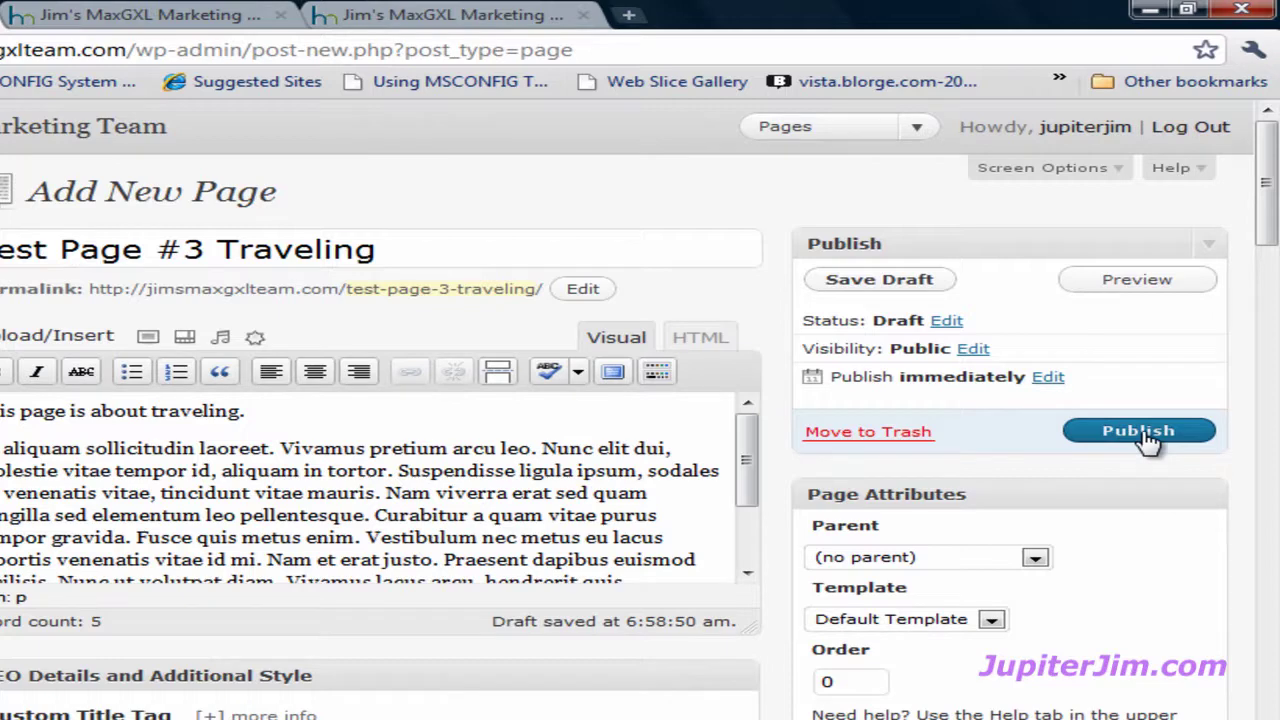
pyautogui.click(1146, 441)
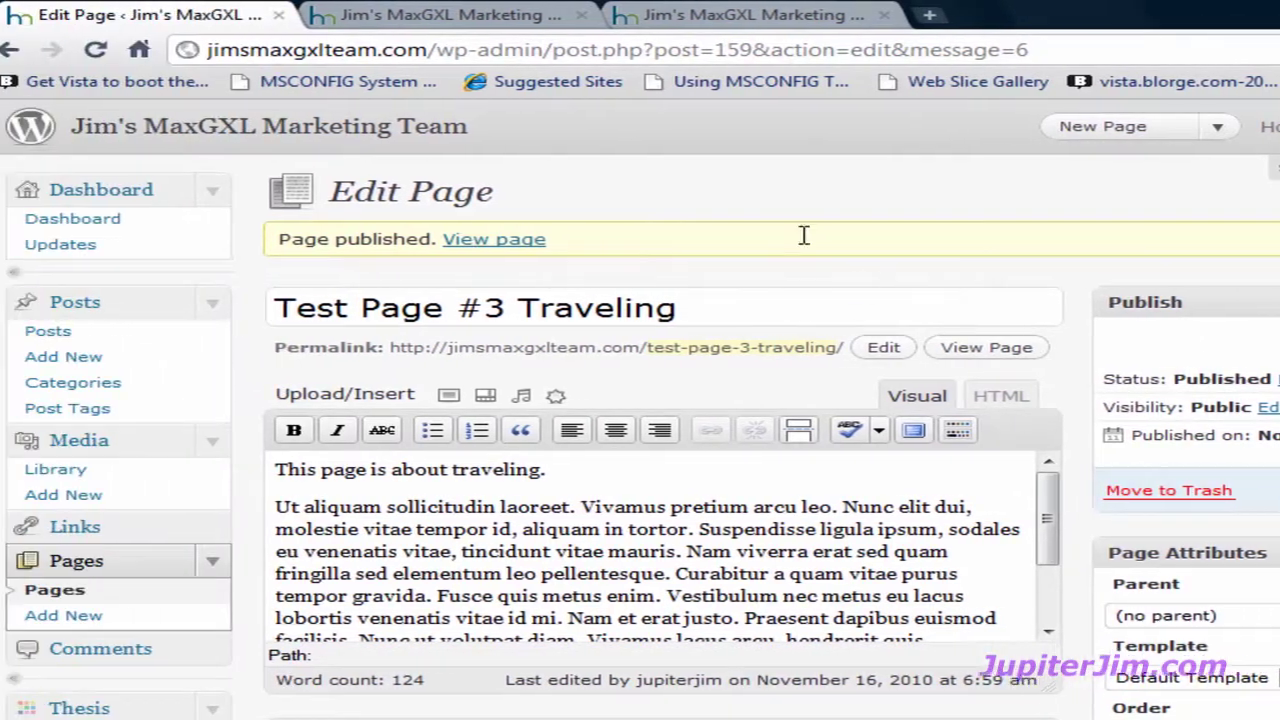
# Close the duplicate site tab and check the live home page's navigation menu and Pages list for the new page
pyautogui.click(600, 16)
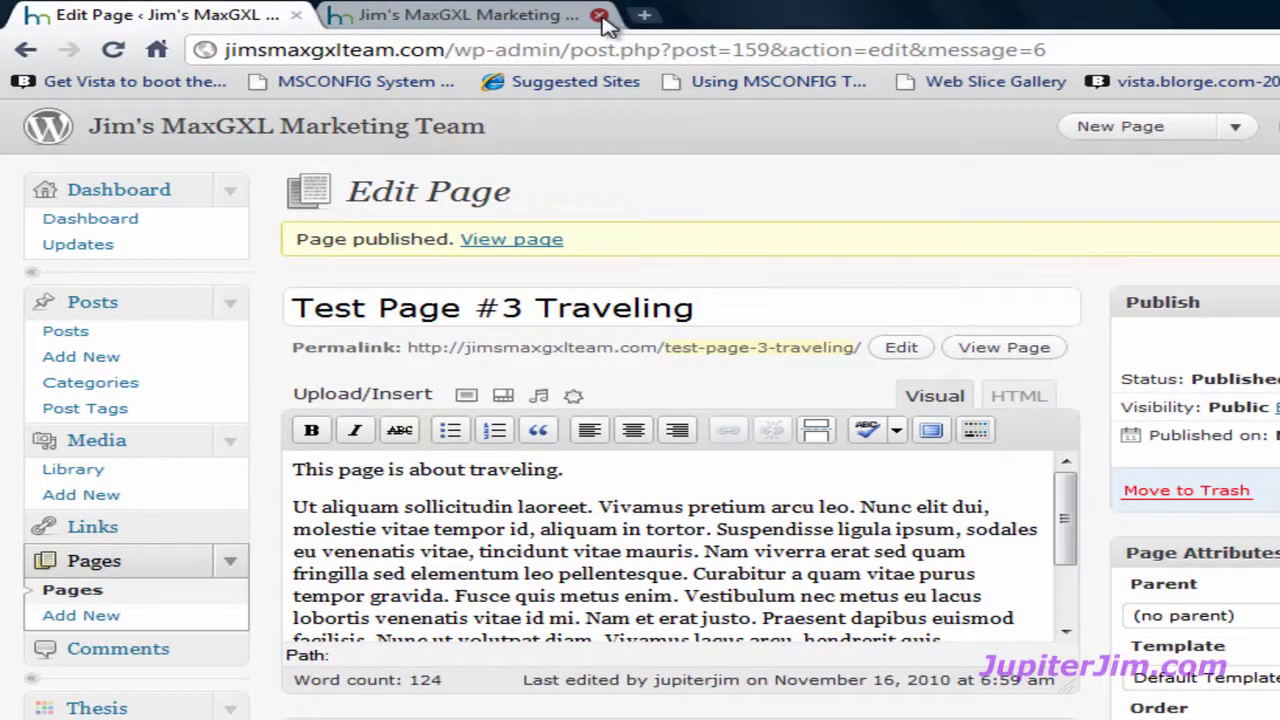
pyautogui.click(480, 16)
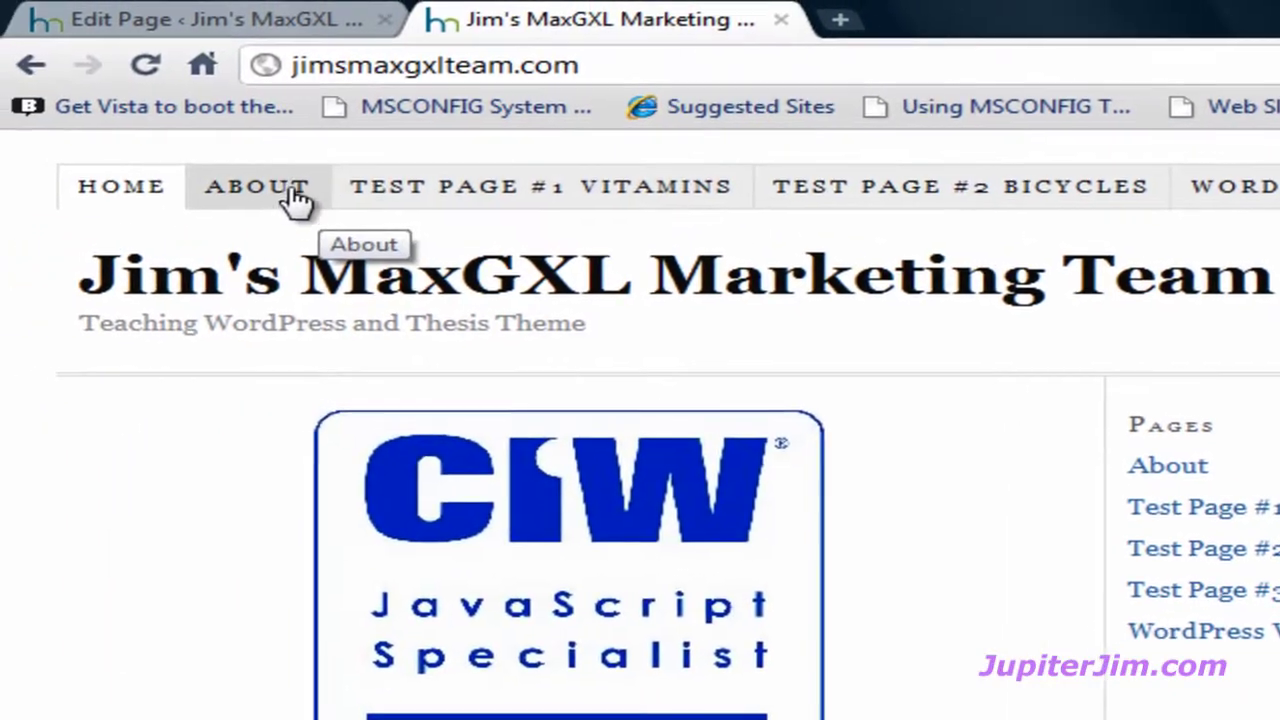
# Include the Test Page #3 Traveling page in the Thesis nav menu and save the site options
pyautogui.click(155, 30)
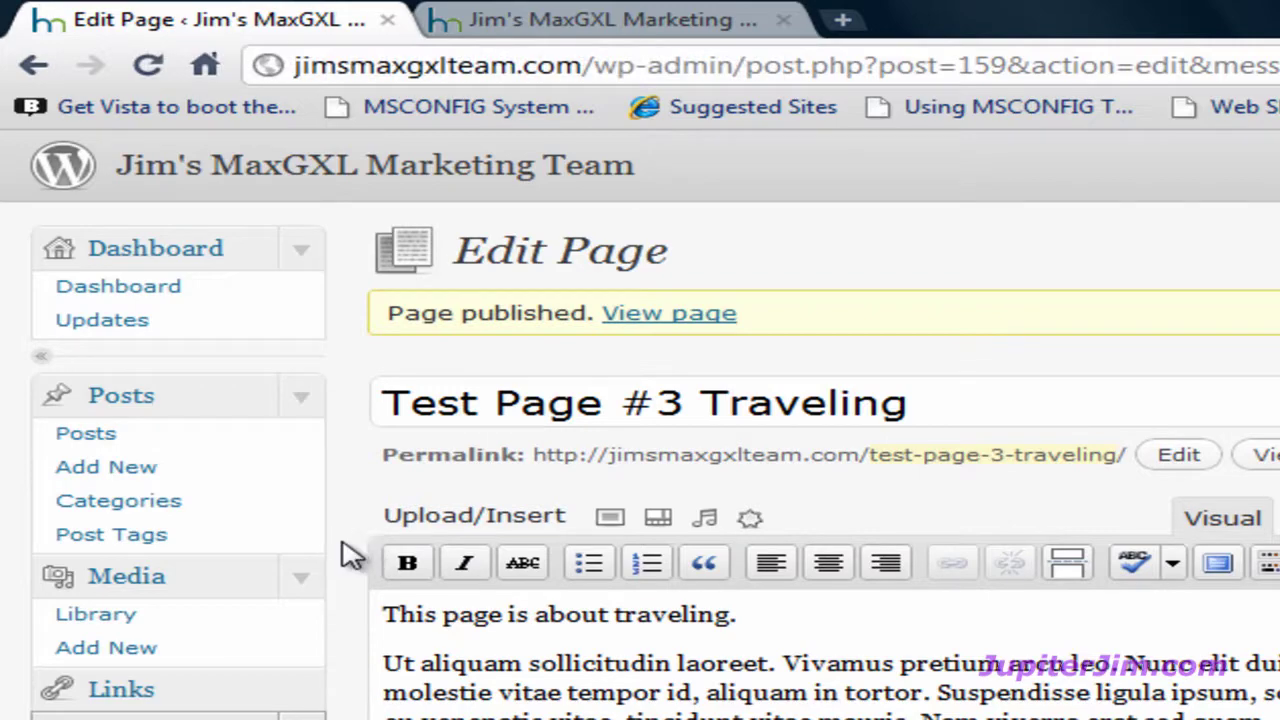
pyautogui.scroll(-3, 345, 555)
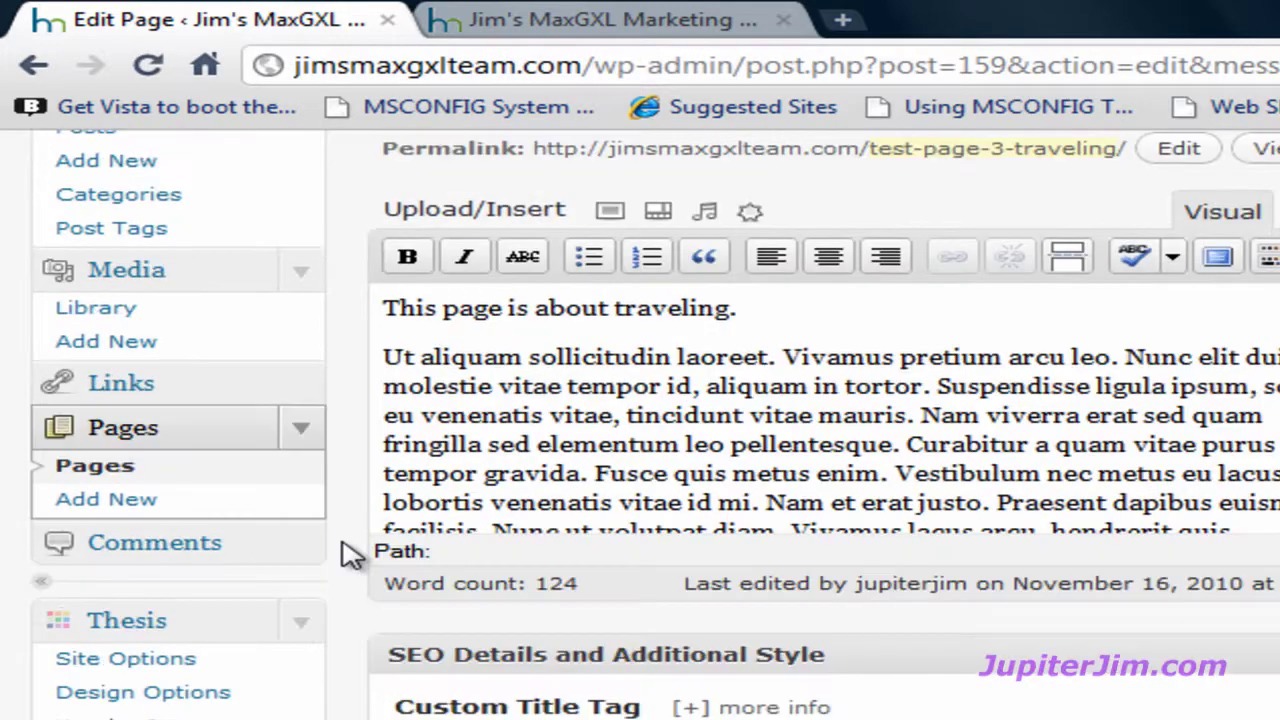
pyautogui.click(125, 662)
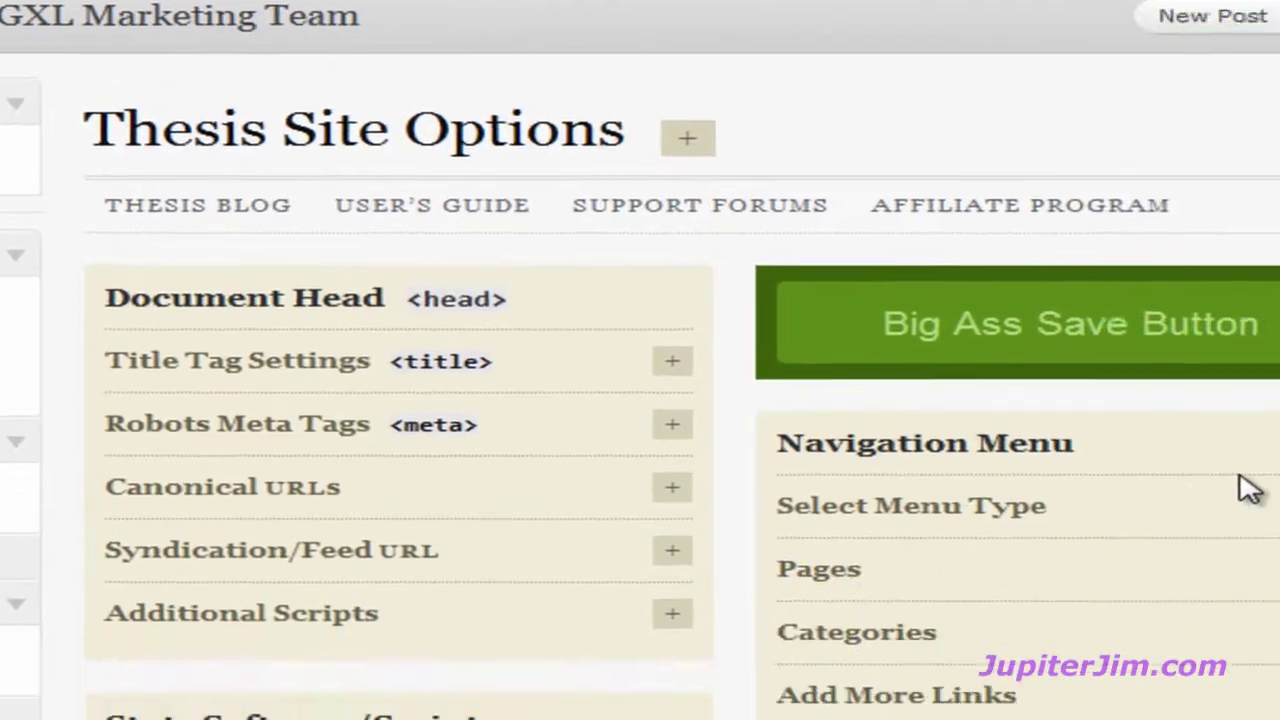
pyautogui.click(938, 352)
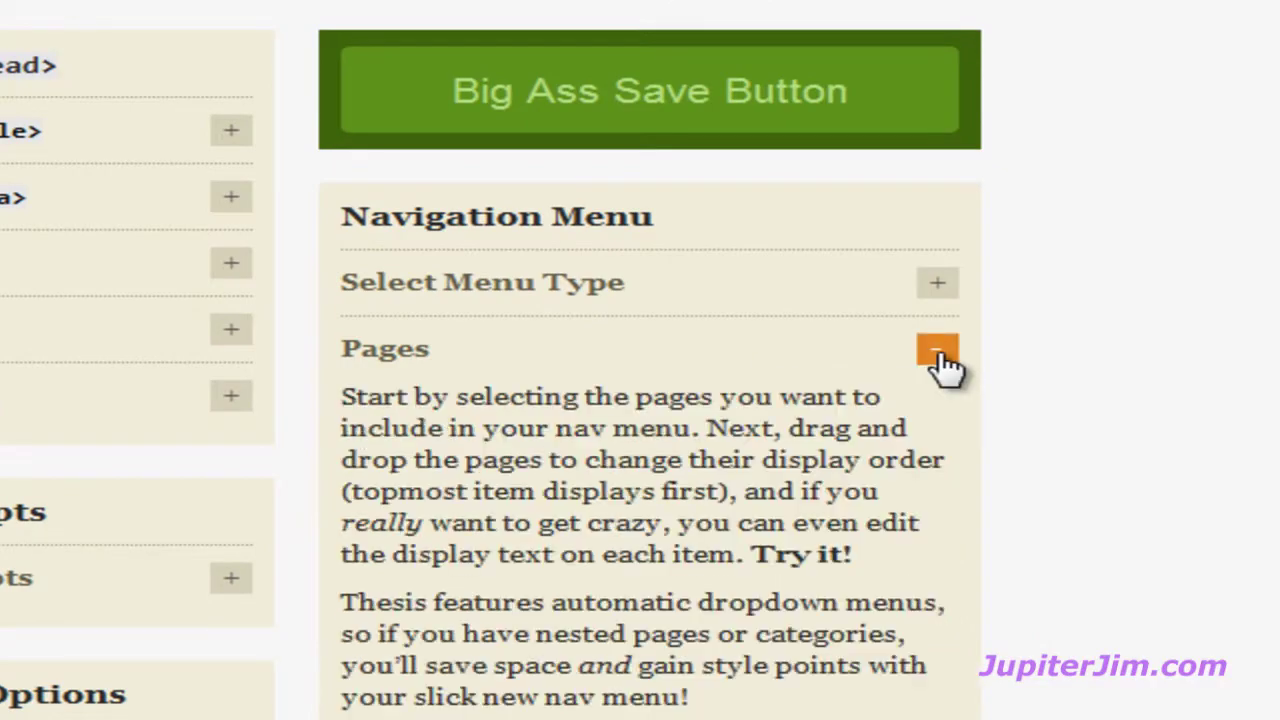
pyautogui.scroll(-3, 1157, 371)
pyautogui.scroll(-2, 1157, 371)
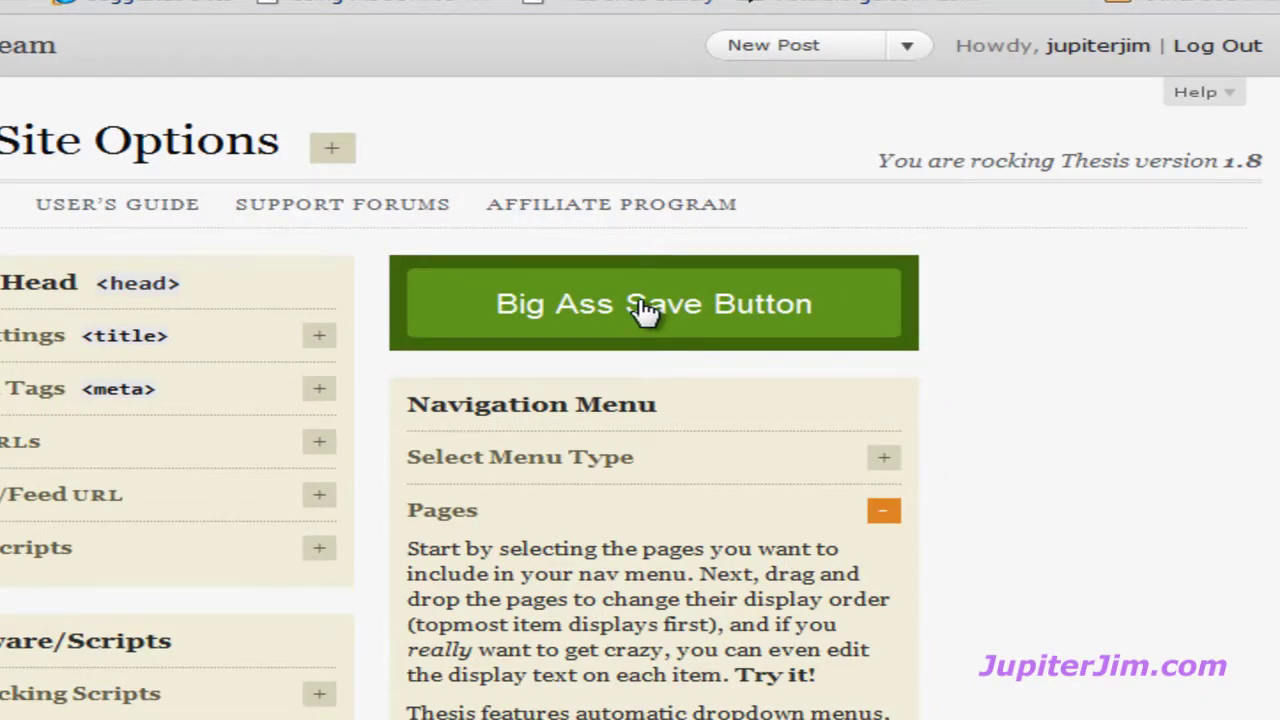
pyautogui.click(645, 312)
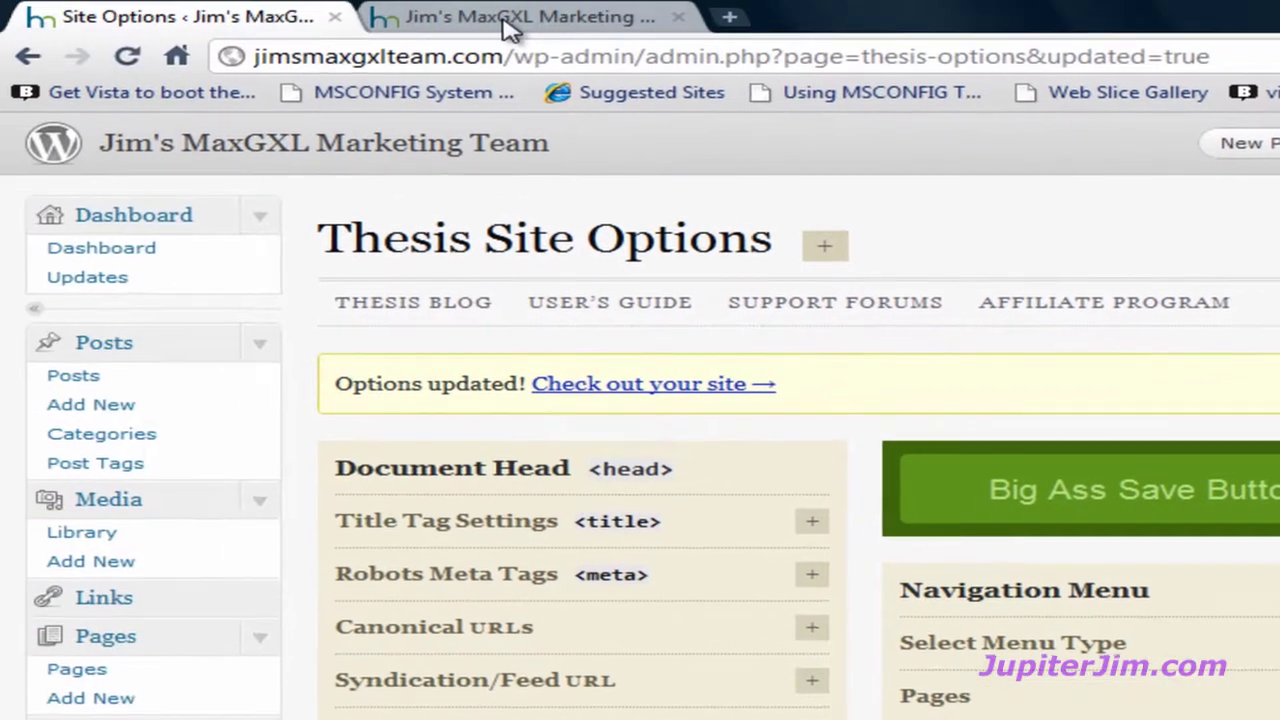
# Reload the live home page and test the Test Page #3 Traveling and WordPress Videos links in its navigation menu
pyautogui.click(510, 28)
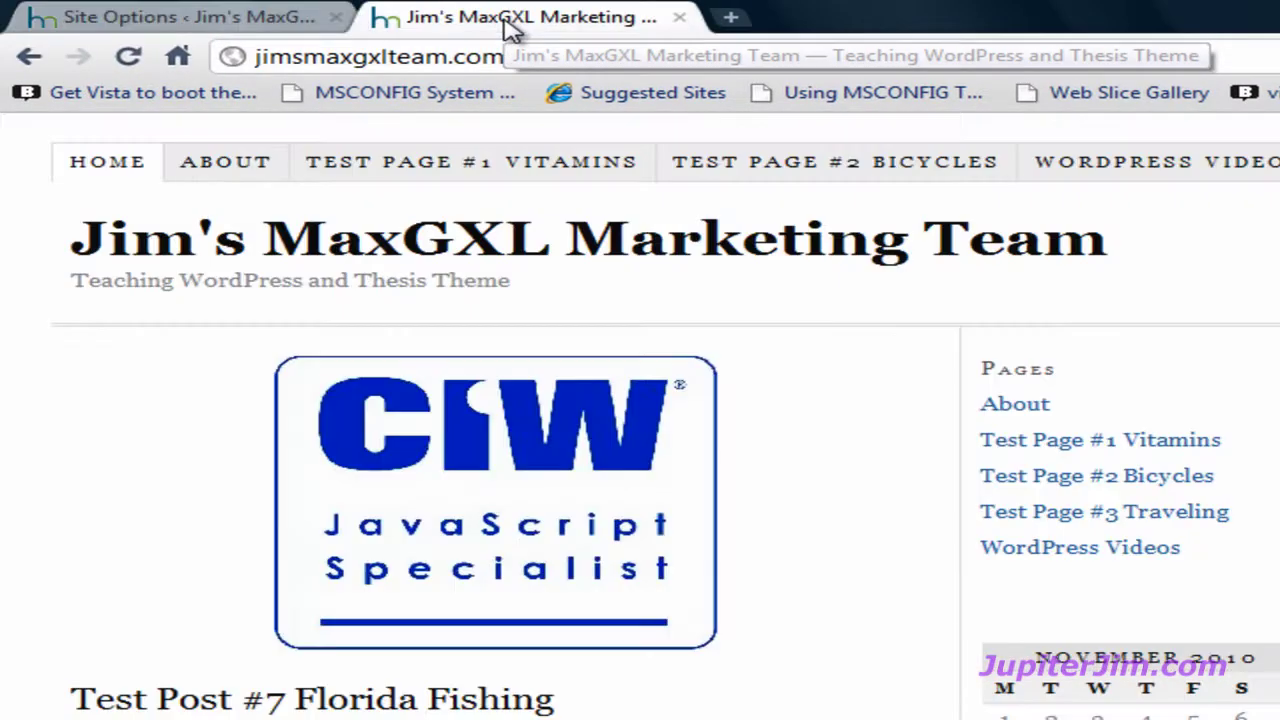
pyautogui.click(130, 58)
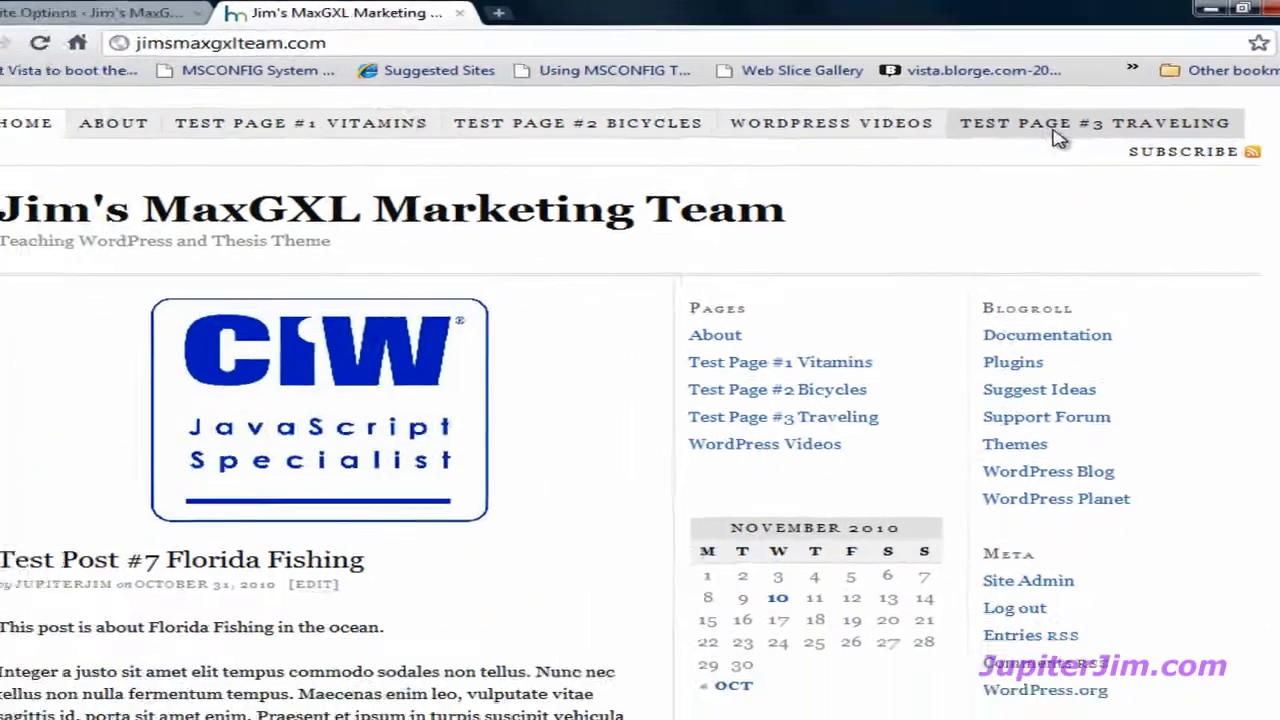
pyautogui.click(878, 236)
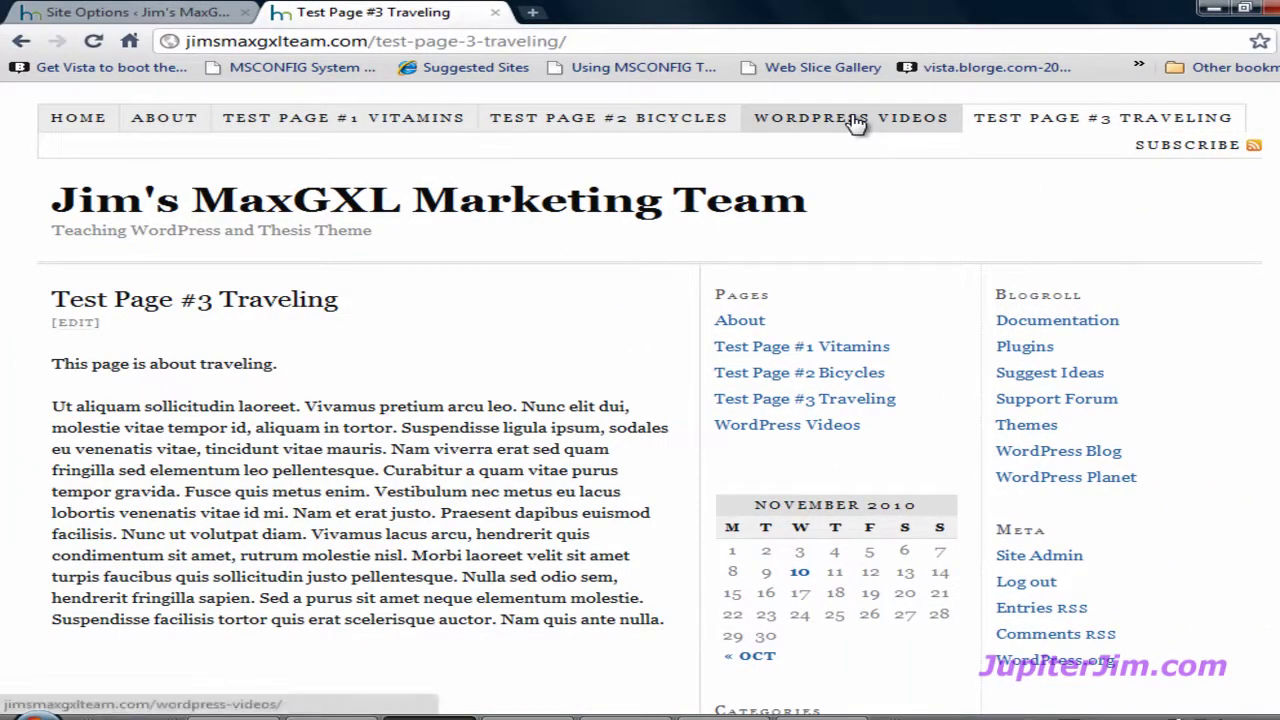
pyautogui.click(852, 120)
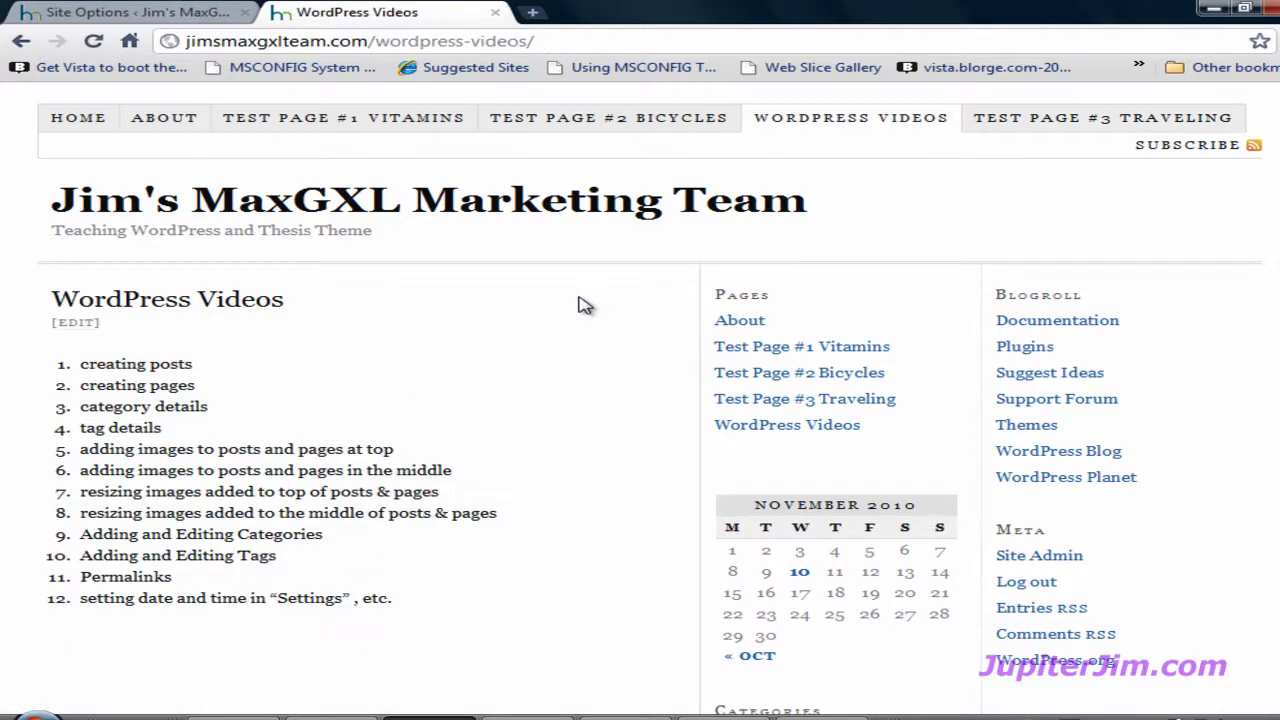